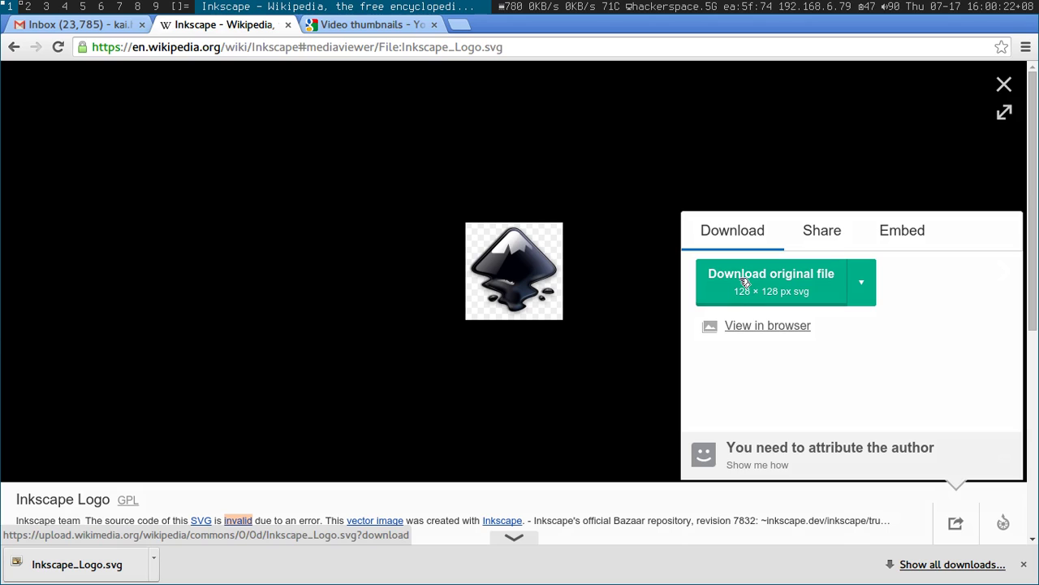
# - Zoom into YouTube Help's video thumbnail specs and highlight 1280x720 resolution and 16:9 ratio
pyautogui.click(378, 24)
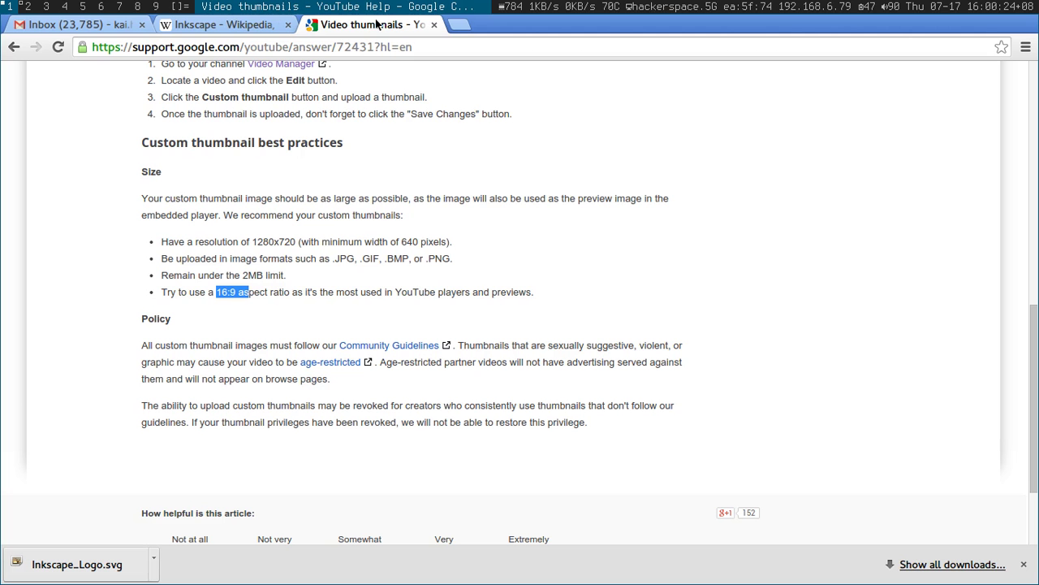
pyautogui.hotkey('ctrl', '+')
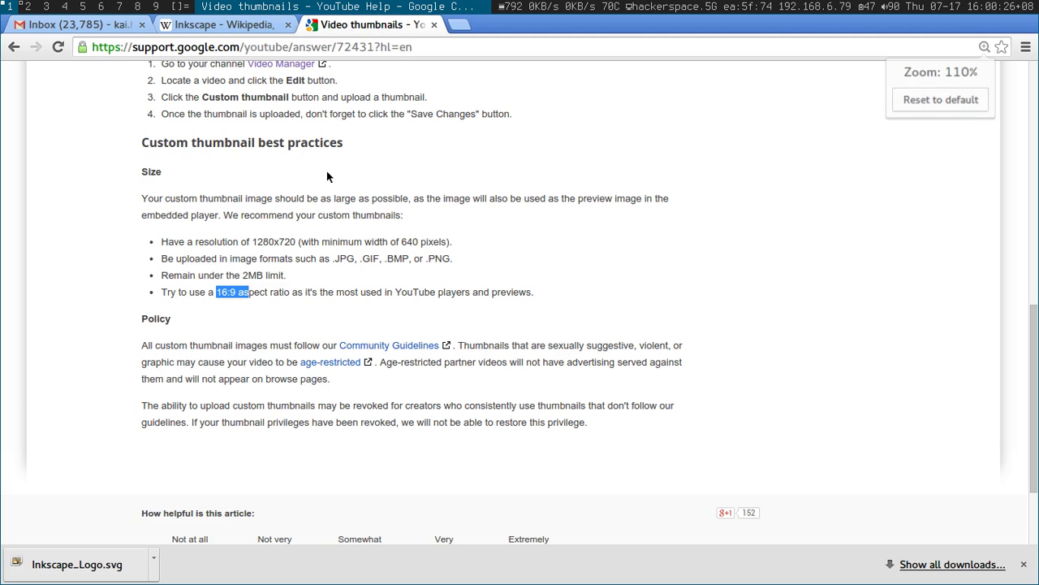
pyautogui.hotkey('ctrl', '+')
pyautogui.hotkey('ctrl', '+')
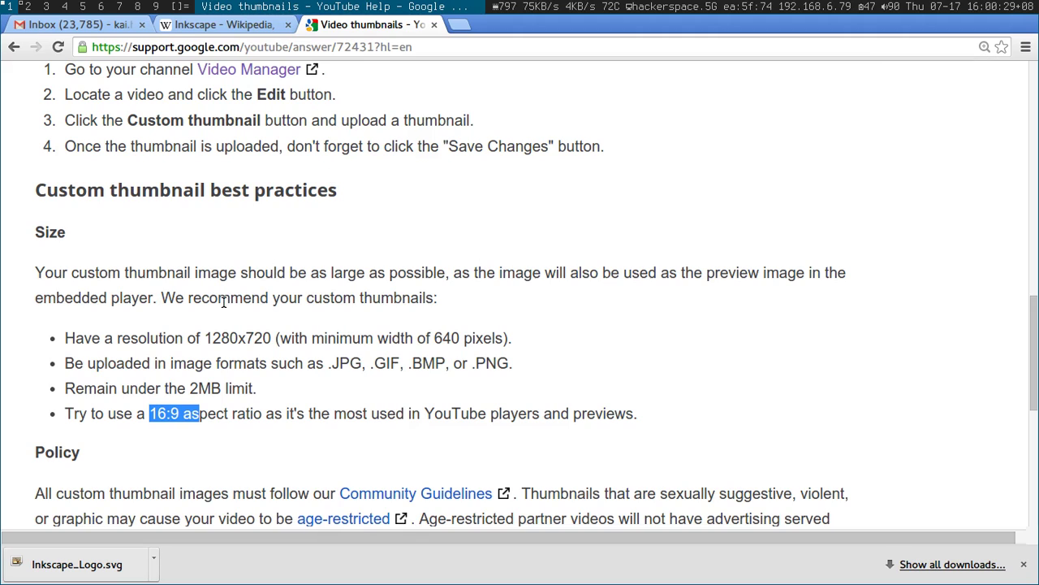
pyautogui.moveTo(206, 336); pyautogui.dragTo(280, 338)
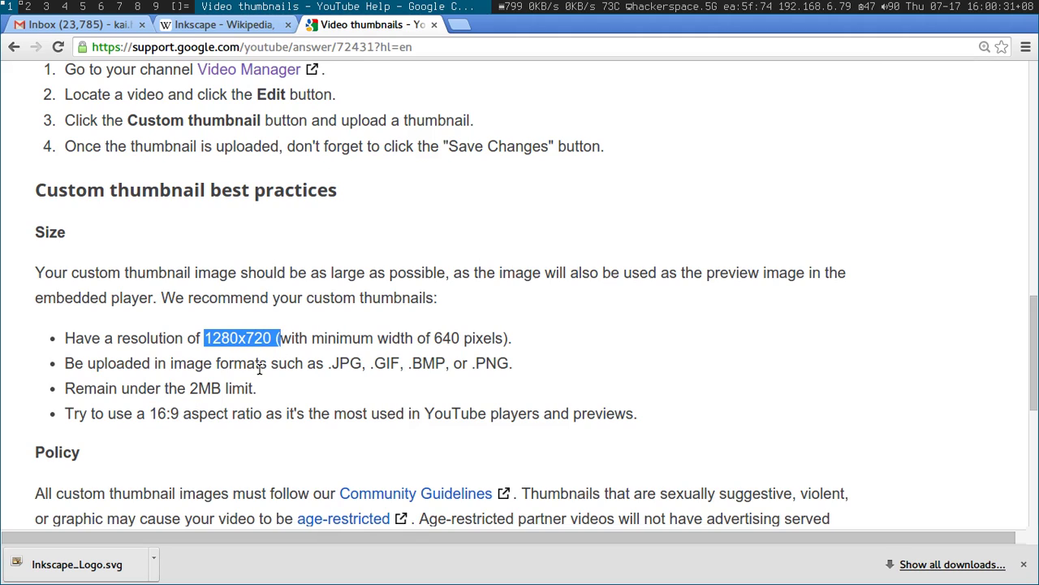
pyautogui.click(259, 368)
pyautogui.moveTo(158, 413); pyautogui.dragTo(227, 413)
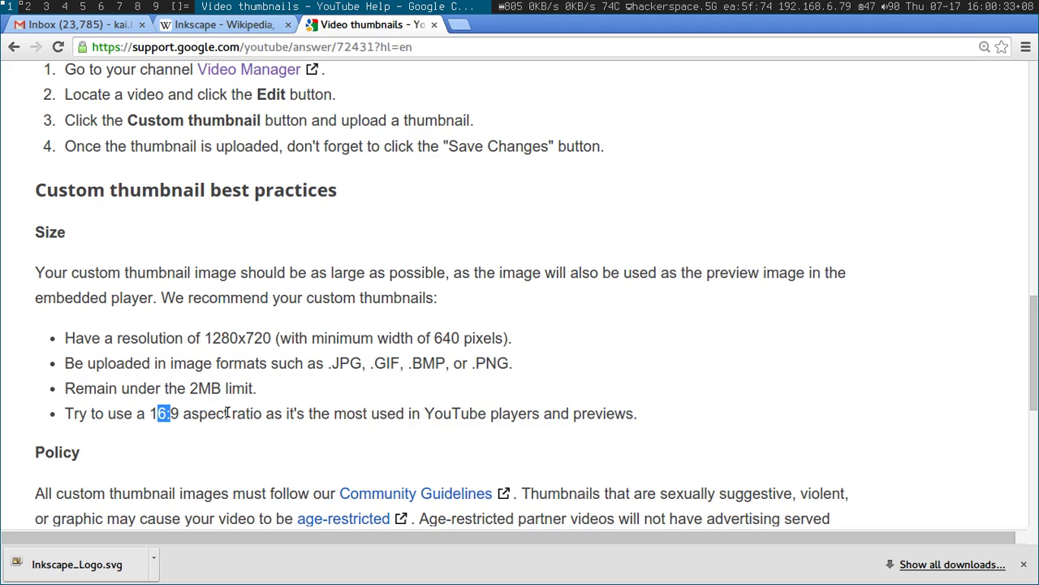
pyautogui.click(262, 403)
# - From a new terminal on workspace 3, rerun 'inkscape ~/Downloads/Inkscape_Logo.svg'
pyautogui.hotkey('alt', '2')
pyautogui.hotkey('alt', '3')
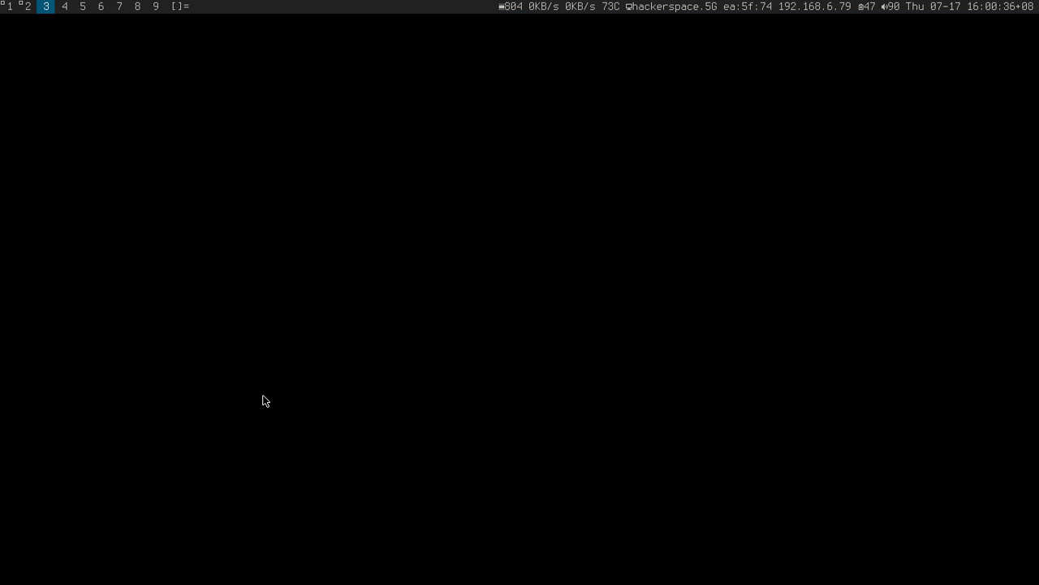
pyautogui.hotkey('alt', 'shift', 'Return')
pyautogui.hotkey('ctrl', 'r')
pyautogui.write('in')
pyautogui.press('Return')
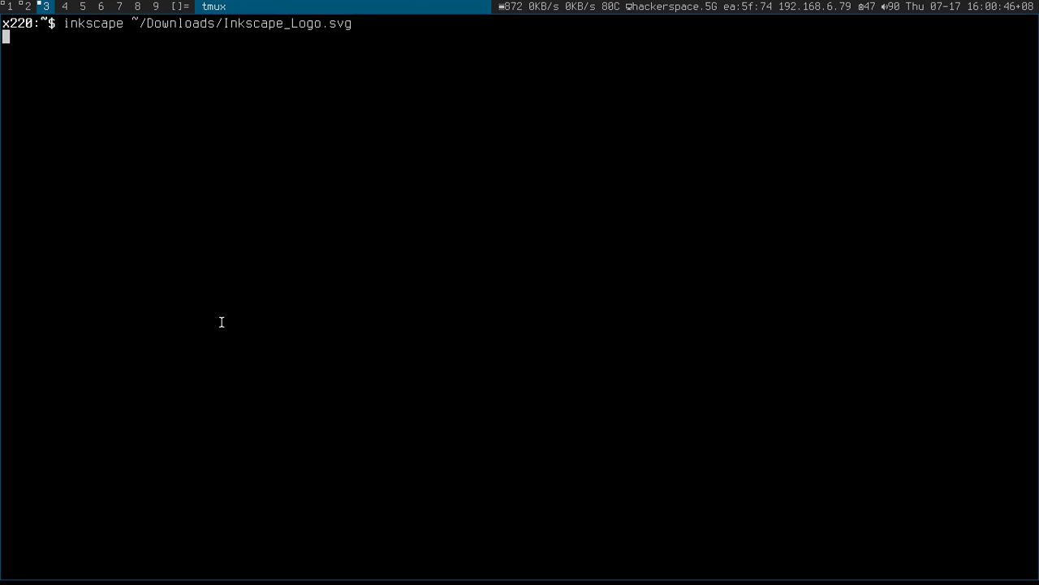
# - Move the terminal to workspace 4 and return to Inkscape on workspace 3
pyautogui.press('super+shift+4')
pyautogui.press('super+4')
pyautogui.press('super+3')
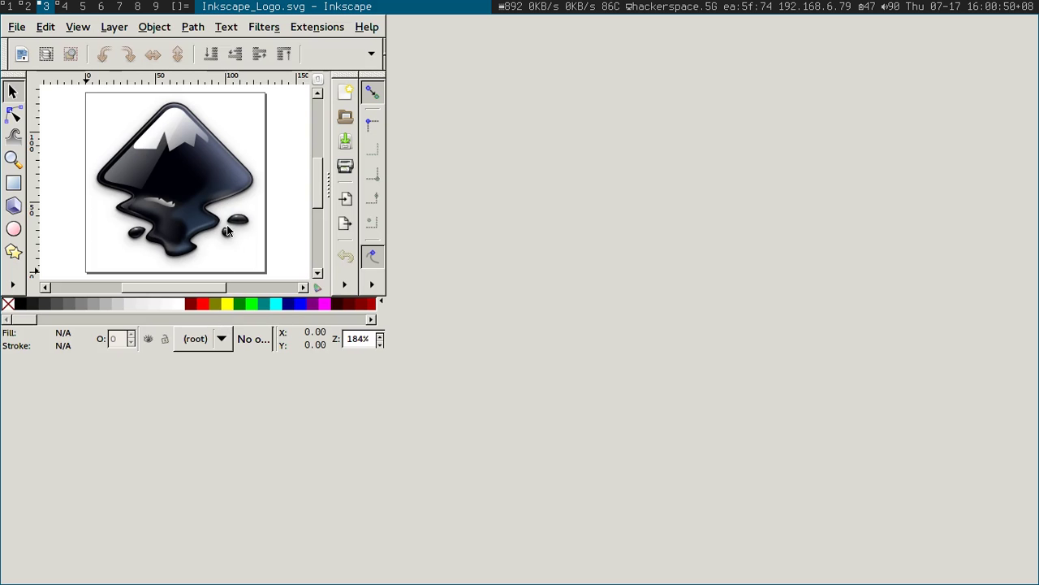
# - Set the page size to 1280 × 720 px in Document Properties
pyautogui.click(17, 27)
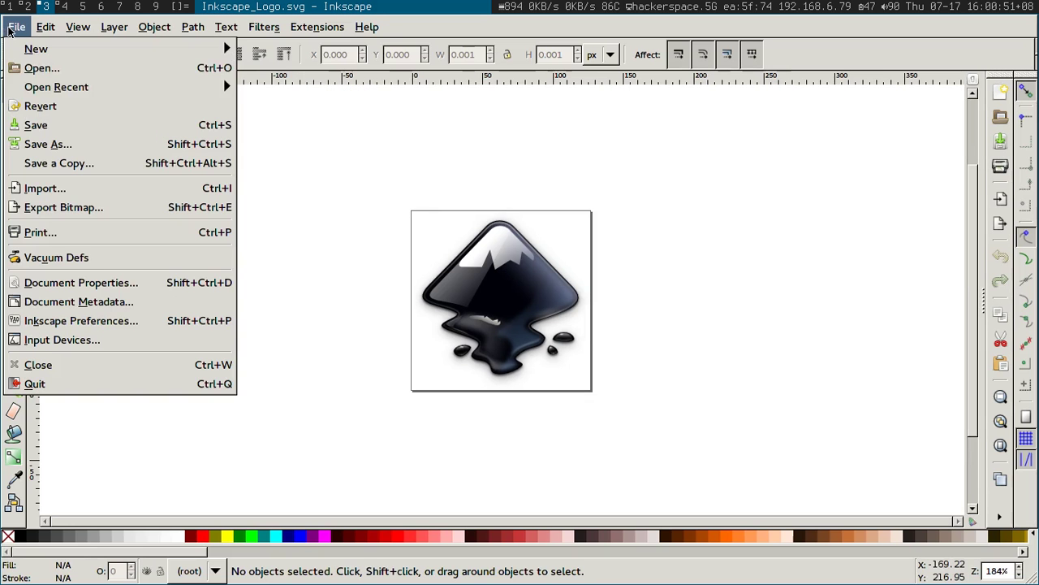
pyautogui.click(74, 282)
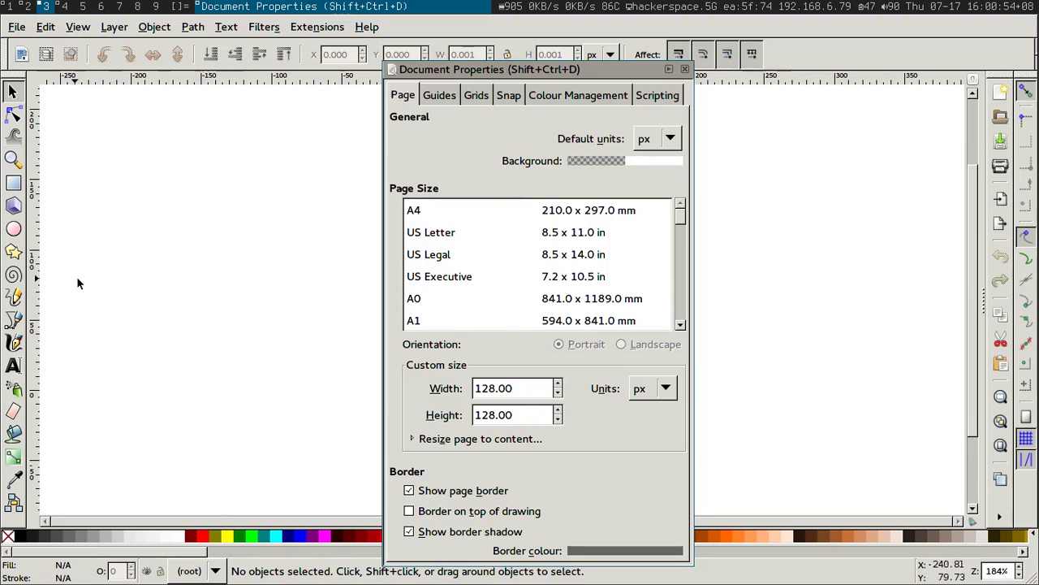
pyautogui.tripleClick(523, 392)
pyautogui.write('1280')
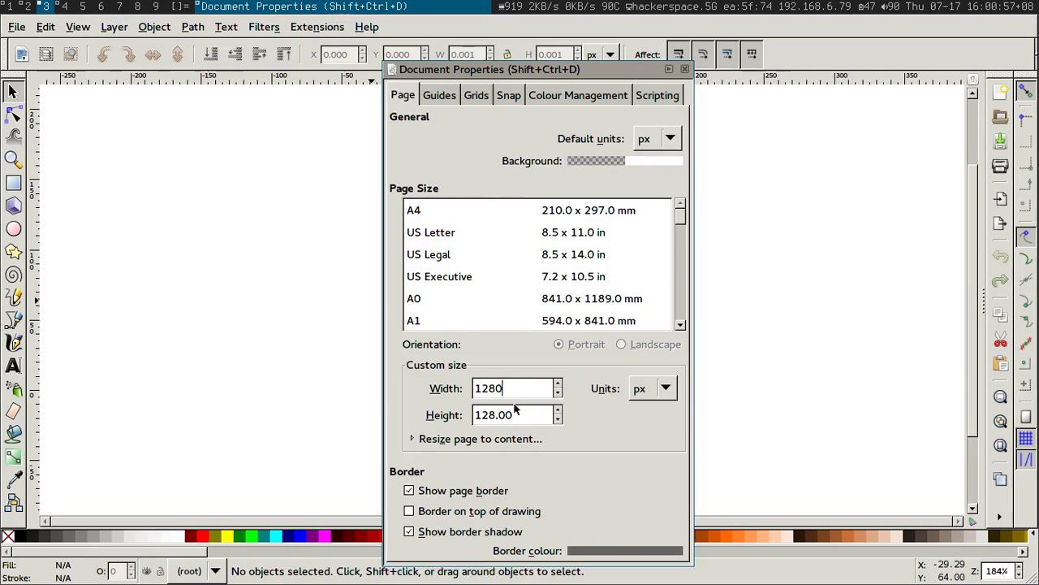
pyautogui.tripleClick(515, 415)
pyautogui.write('720')
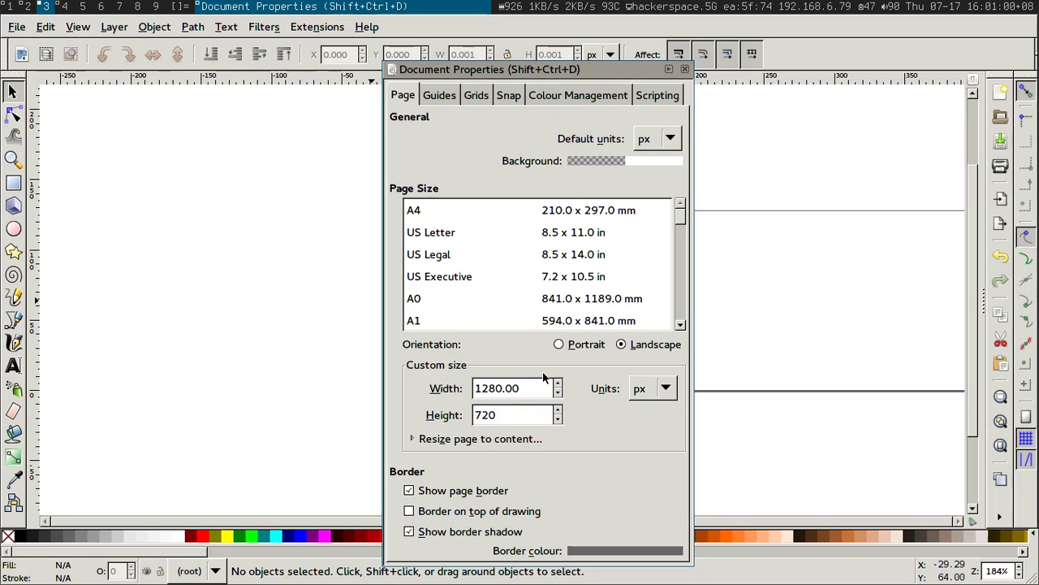
pyautogui.press('Return')
# - Raise the page background alpha to about 245 for a nearly opaque white
pyautogui.click(591, 161)
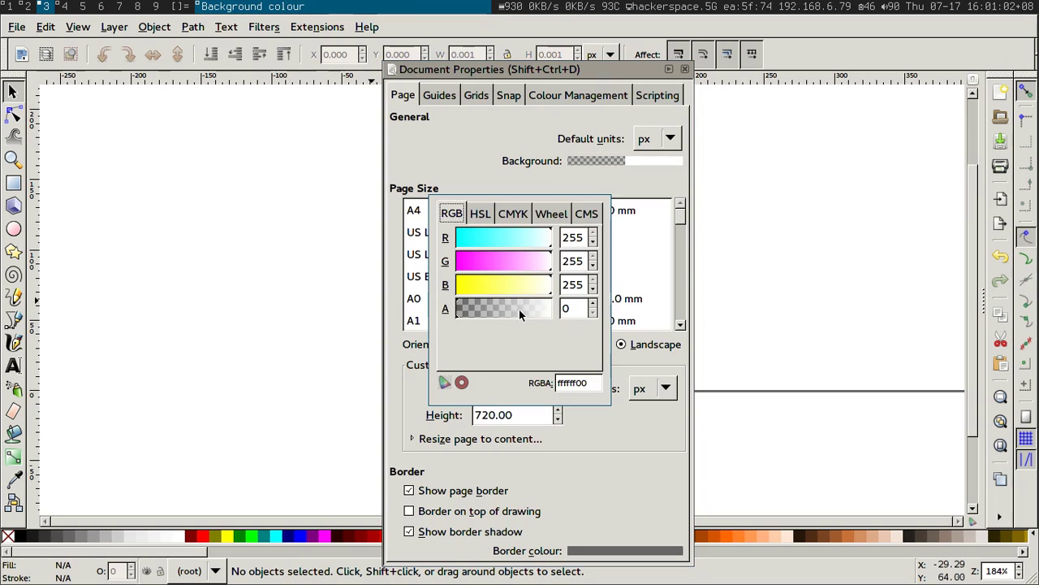
pyautogui.moveTo(519, 309); pyautogui.dragTo(549, 313)
pyautogui.press('Escape')
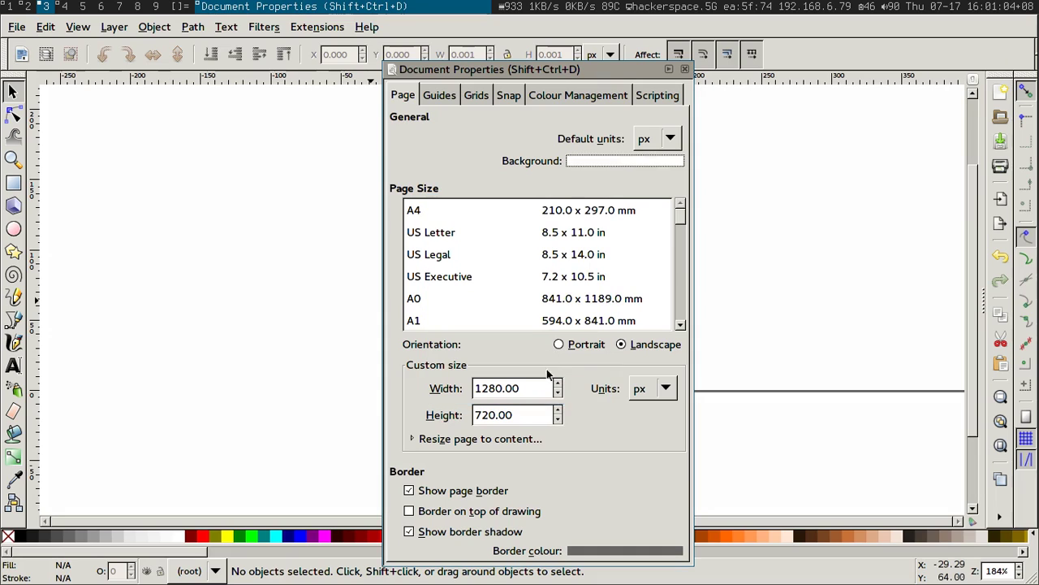
pyautogui.hotkey('ctrl', 'shift', 'd')
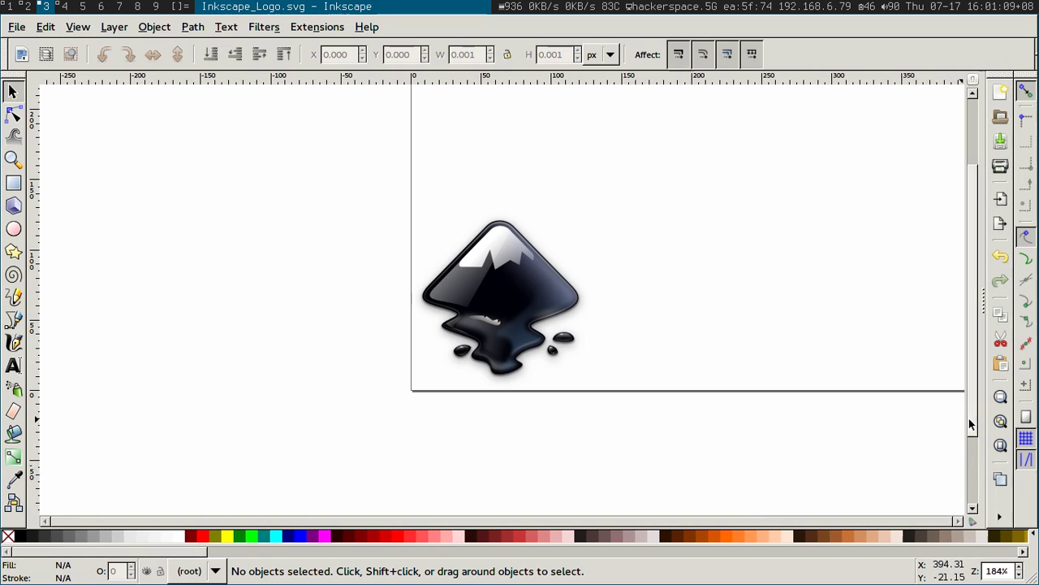
# - Zoom out to 50% so the whole 1280×720 page is visible
pyautogui.moveTo(971, 425); pyautogui.dragTo(980, 351)
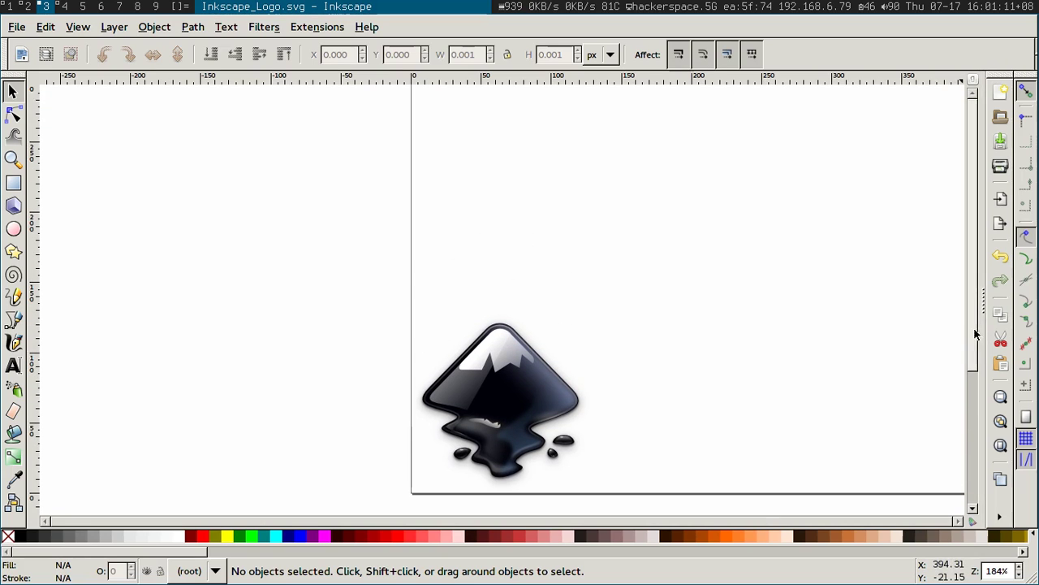
pyautogui.press('1')
pyautogui.press('-')
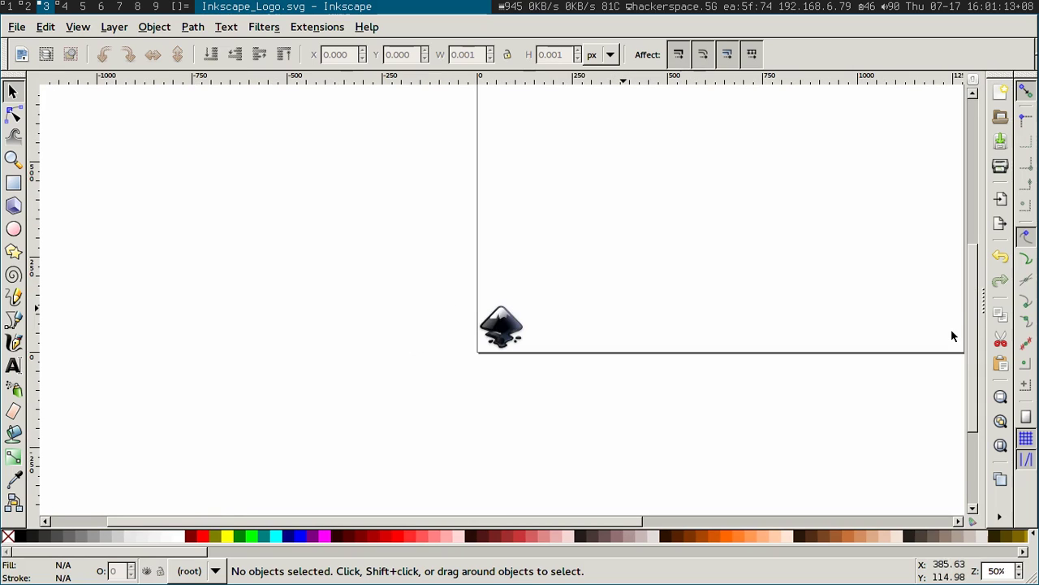
pyautogui.moveTo(466, 521); pyautogui.dragTo(545, 520)
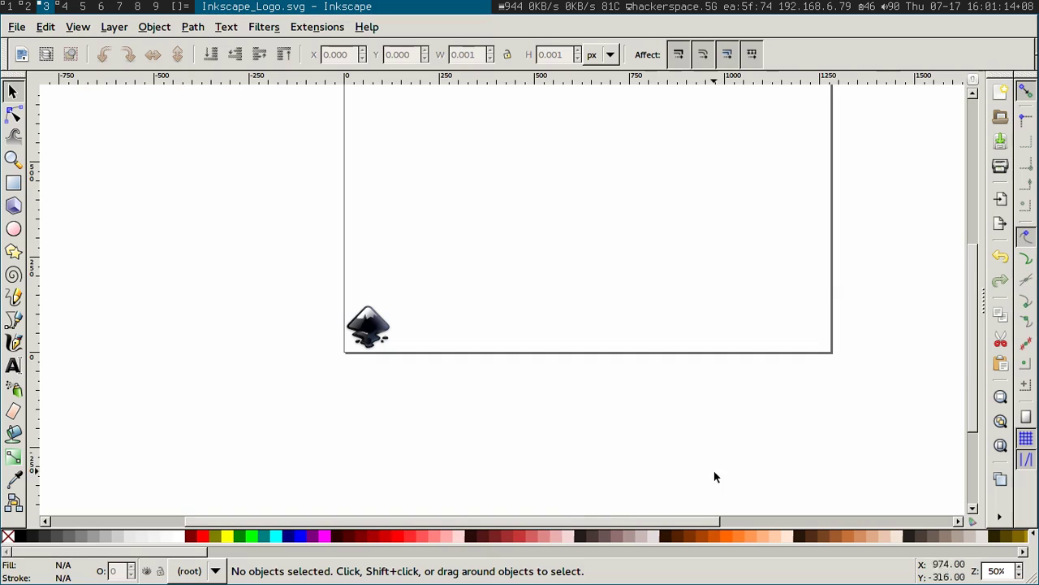
pyautogui.moveTo(974, 358); pyautogui.dragTo(974, 317)
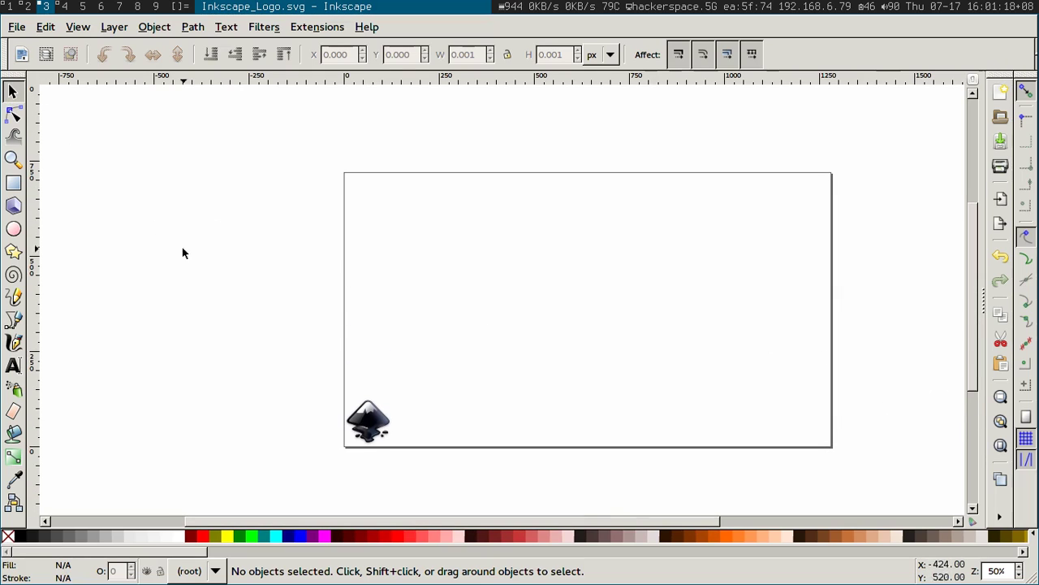
# - Scale the logo proportionally to about 750 × 740 px, filling the page height
pyautogui.click(379, 429)
pyautogui.click(508, 55)
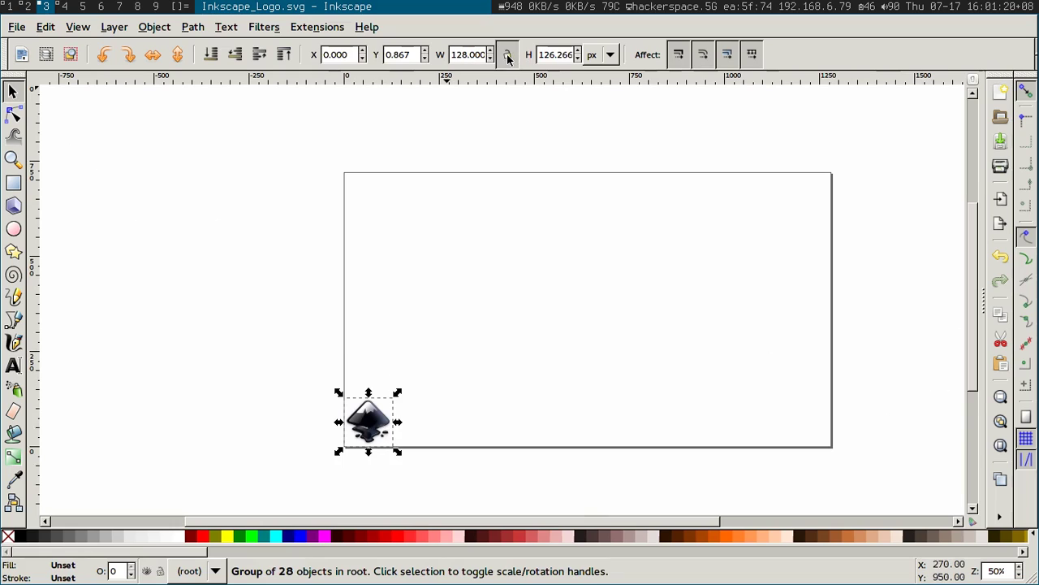
pyautogui.moveTo(398, 390); pyautogui.dragTo(830, 172)
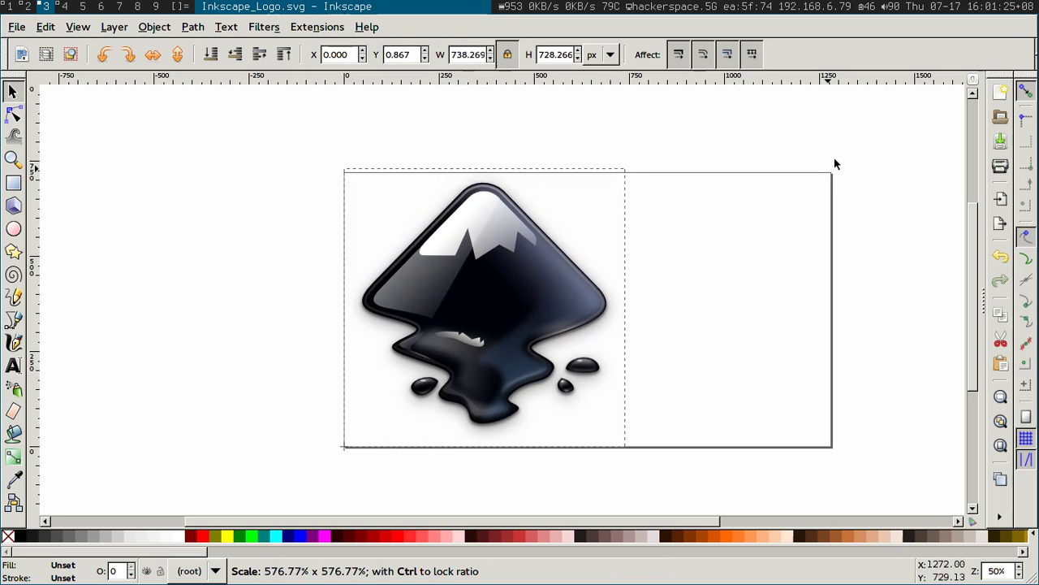
pyautogui.moveTo(830, 171); pyautogui.dragTo(837, 154)
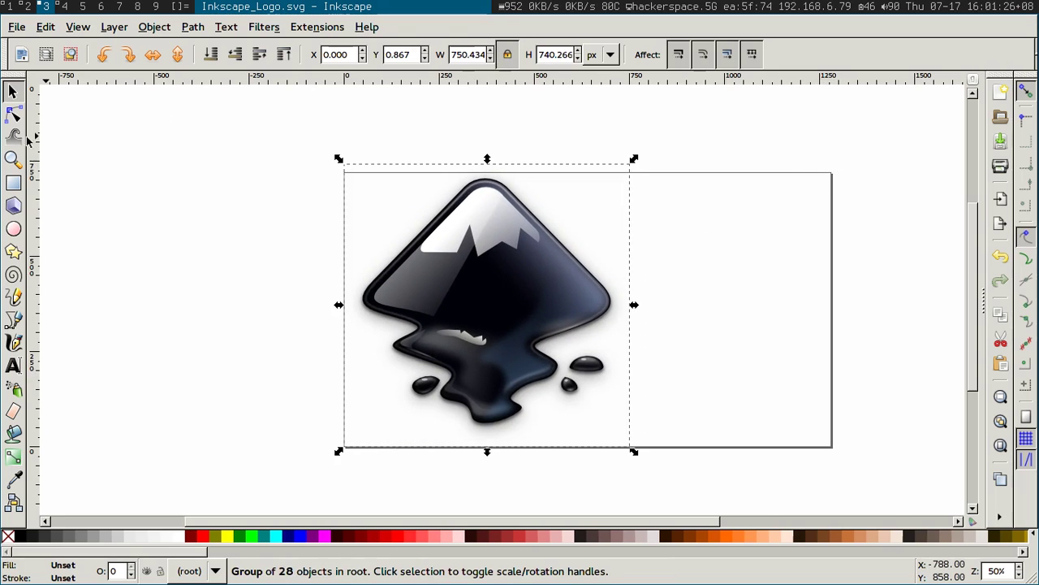
# - Type 'How to make a / Youtube video thumbnail / using Inkscape' beside the logo and select it
pyautogui.click(13, 366)
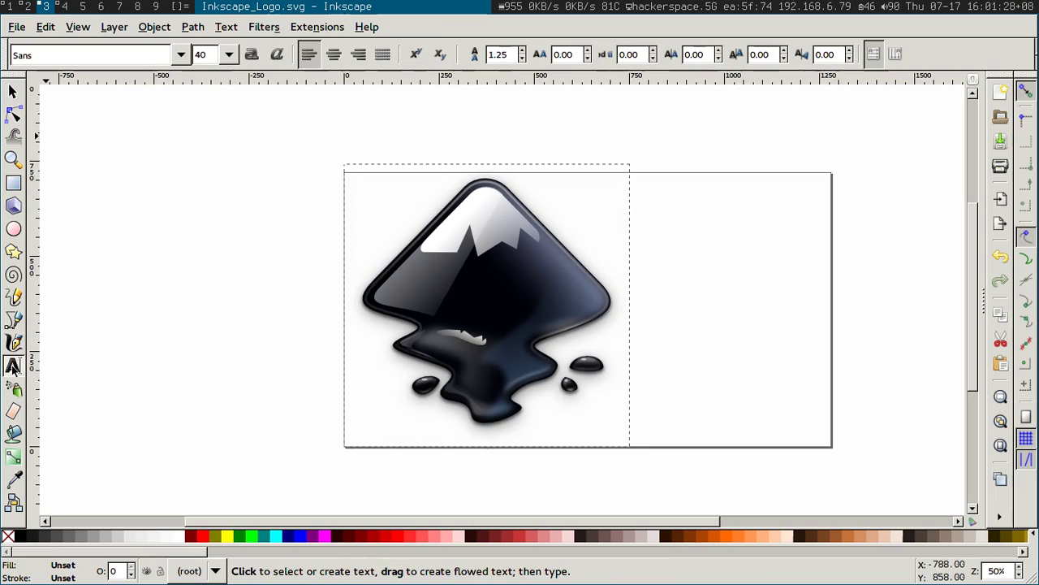
pyautogui.click(562, 224)
pyautogui.write('H')
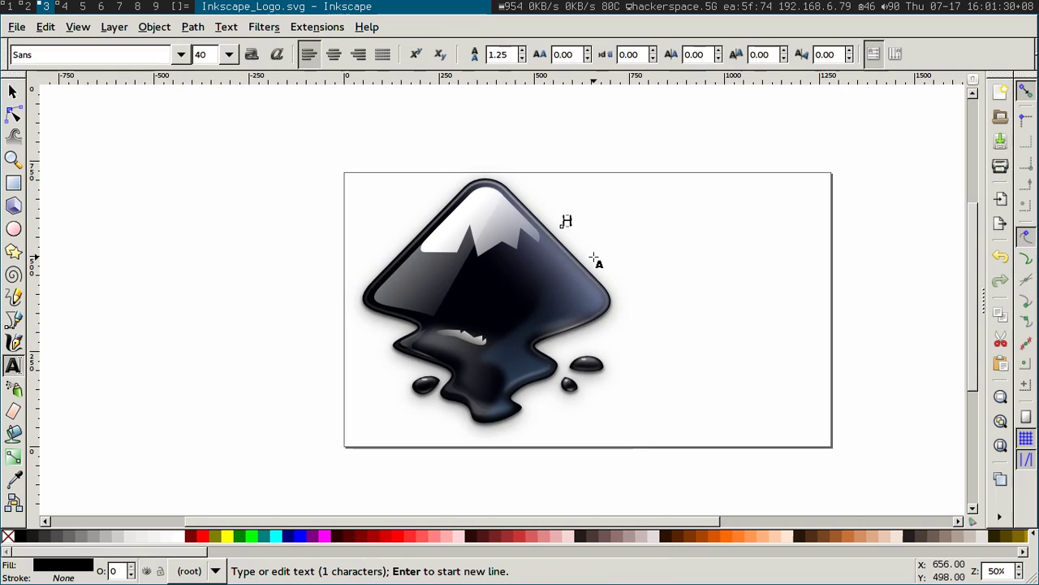
pyautogui.write('ow to make a ')
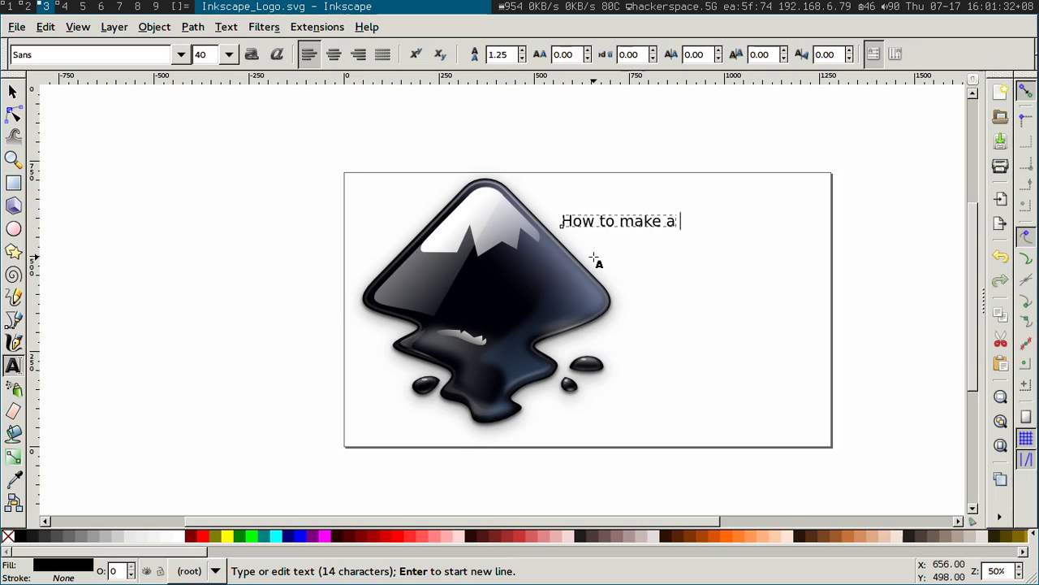
pyautogui.write('Youtube video')
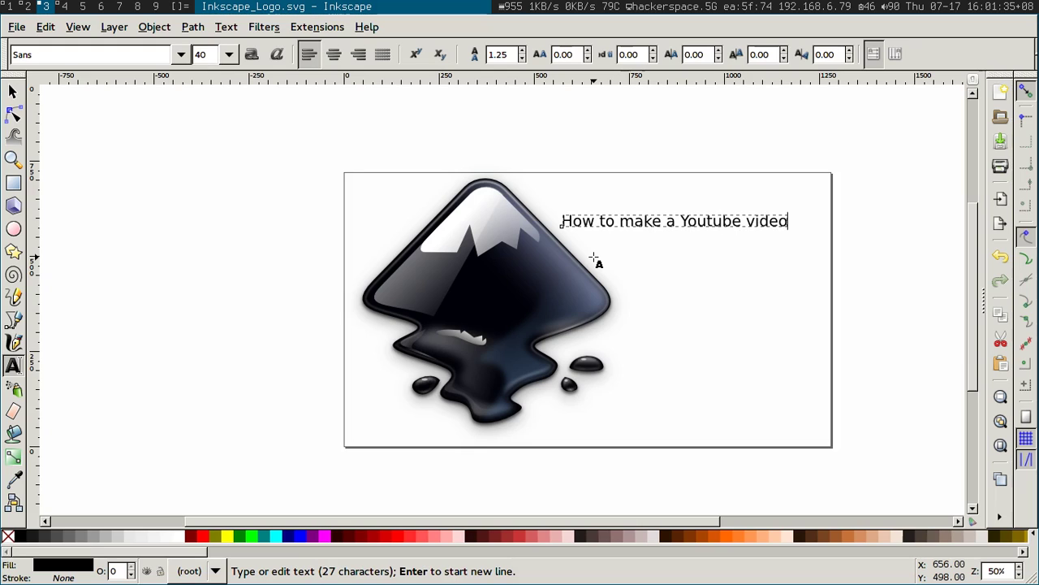
pyautogui.write(' th')
pyautogui.write('umb')
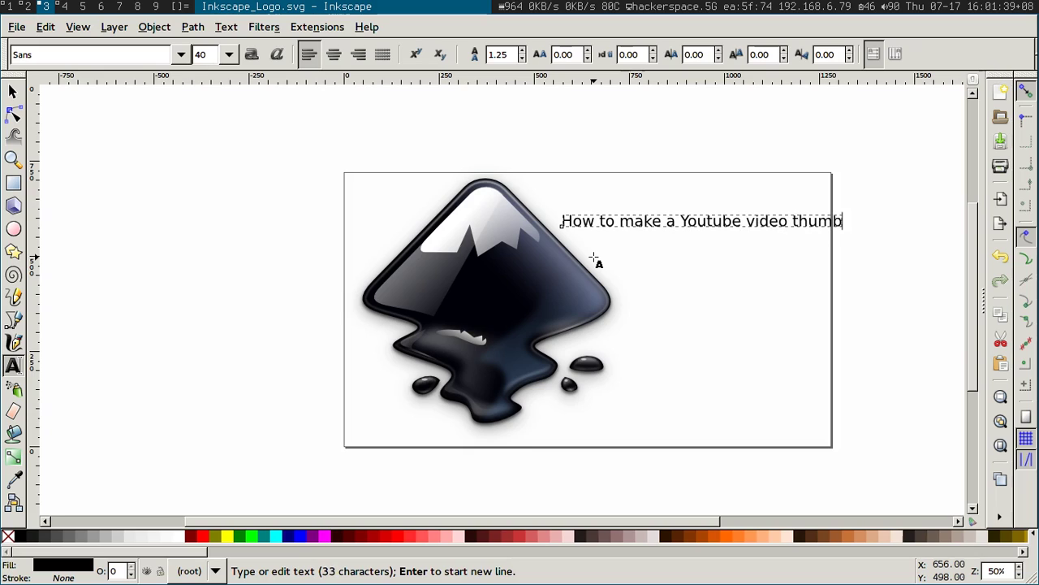
pyautogui.write('nail')
pyautogui.press('Return')
pyautogui.write('us')
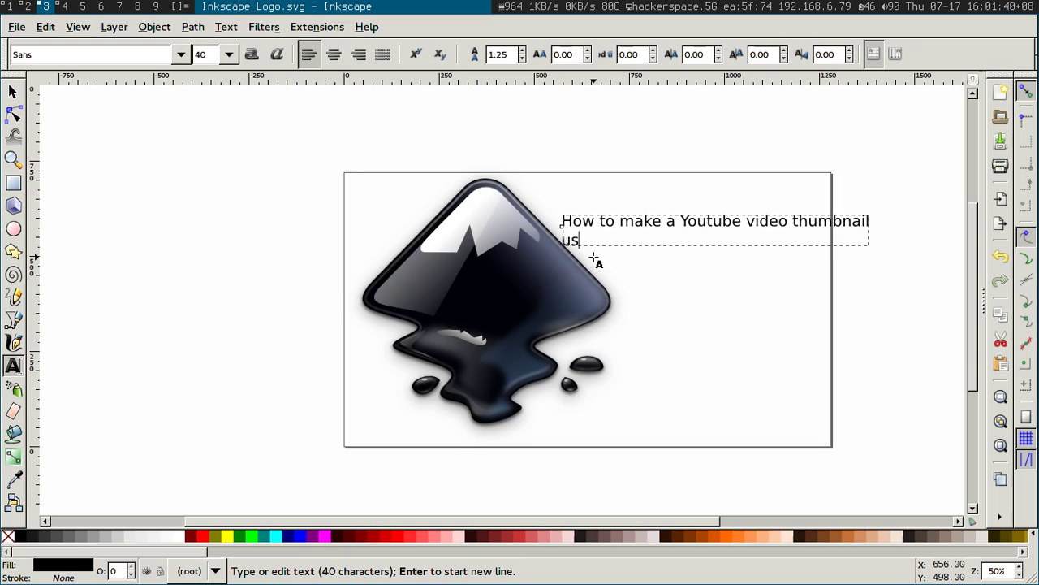
pyautogui.write('ing Ink')
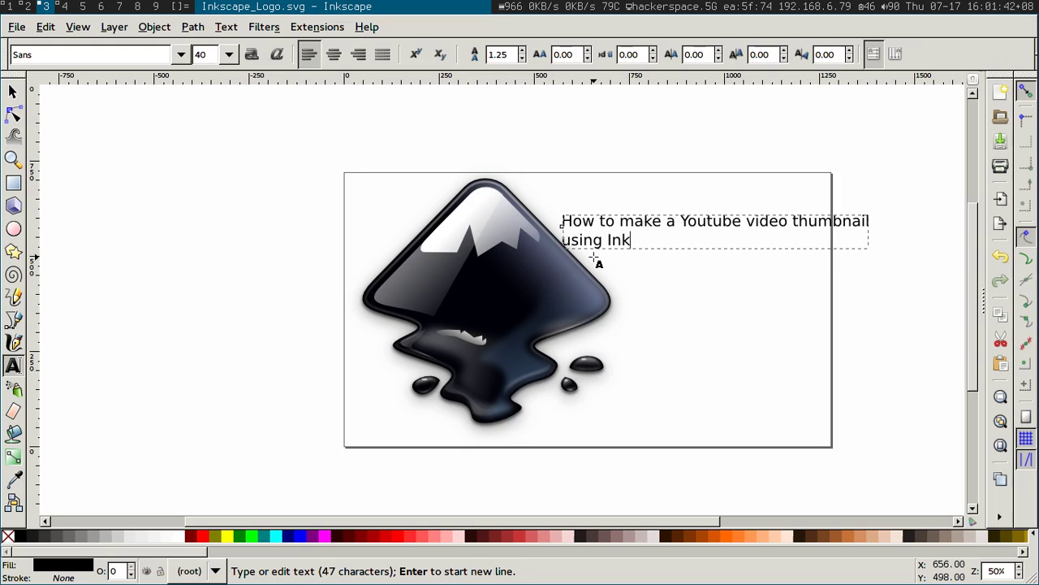
pyautogui.write('scape')
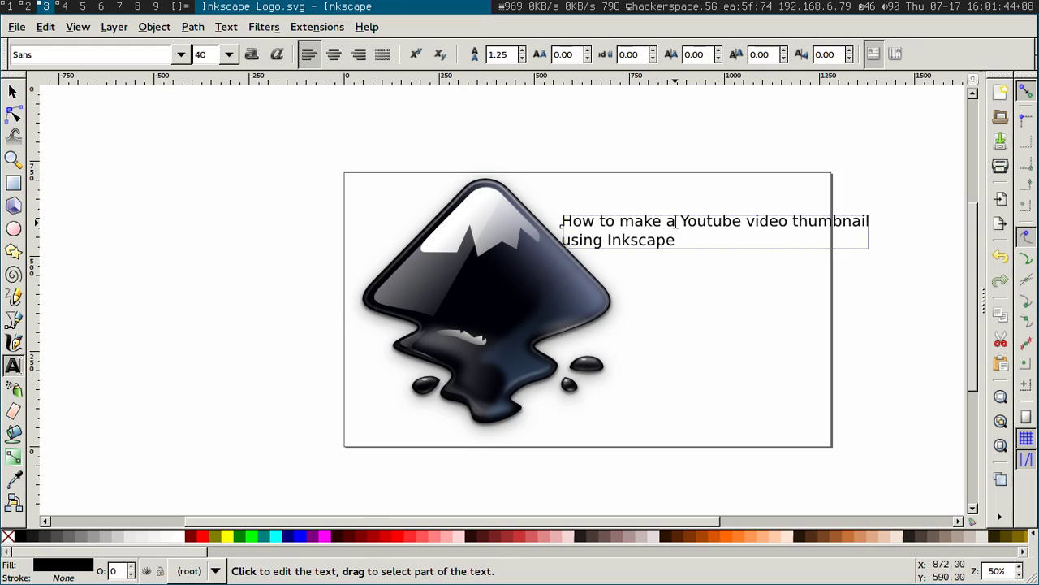
pyautogui.click(676, 221)
pyautogui.press('Return')
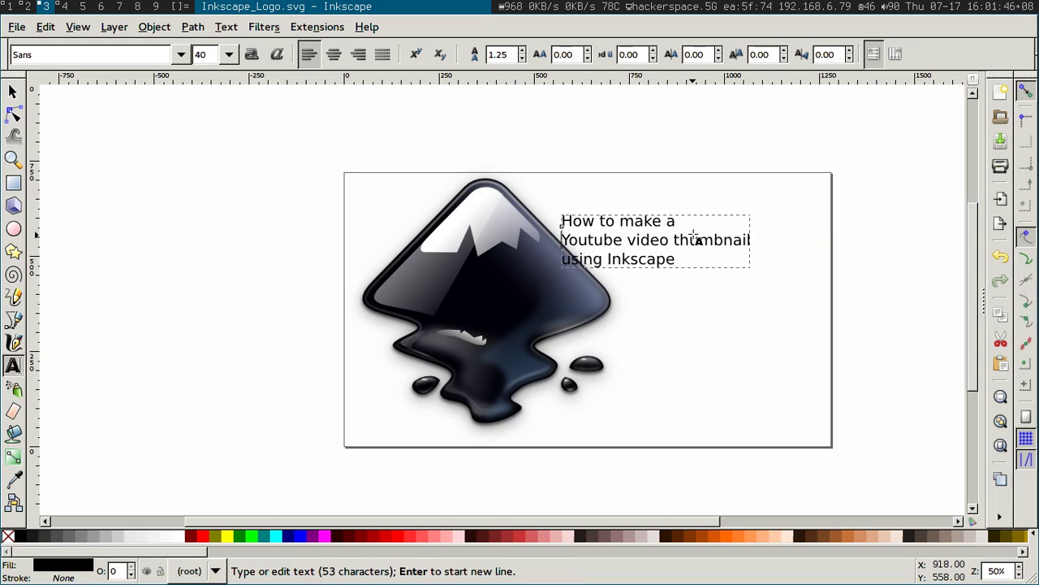
pyautogui.hotkey('ctrl', 'a')
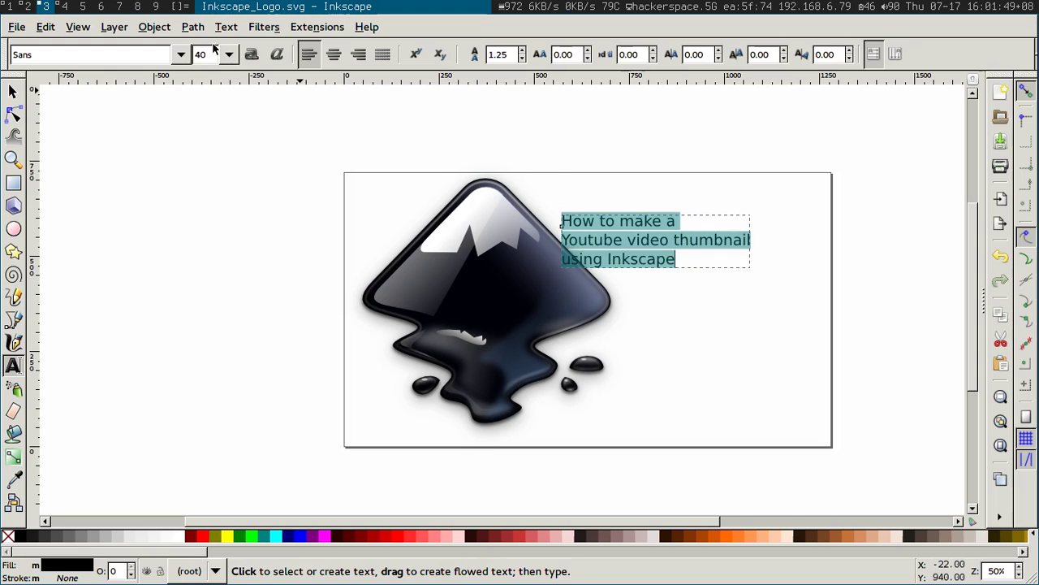
# - Change the caption font to Sansita One and its size to 144
pyautogui.click(180, 55)
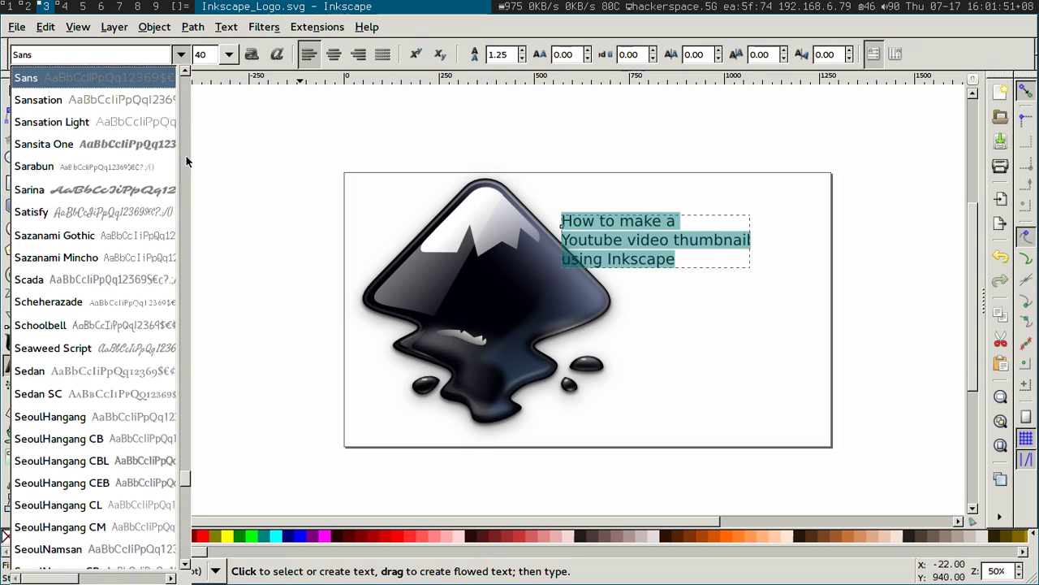
pyautogui.click(140, 144)
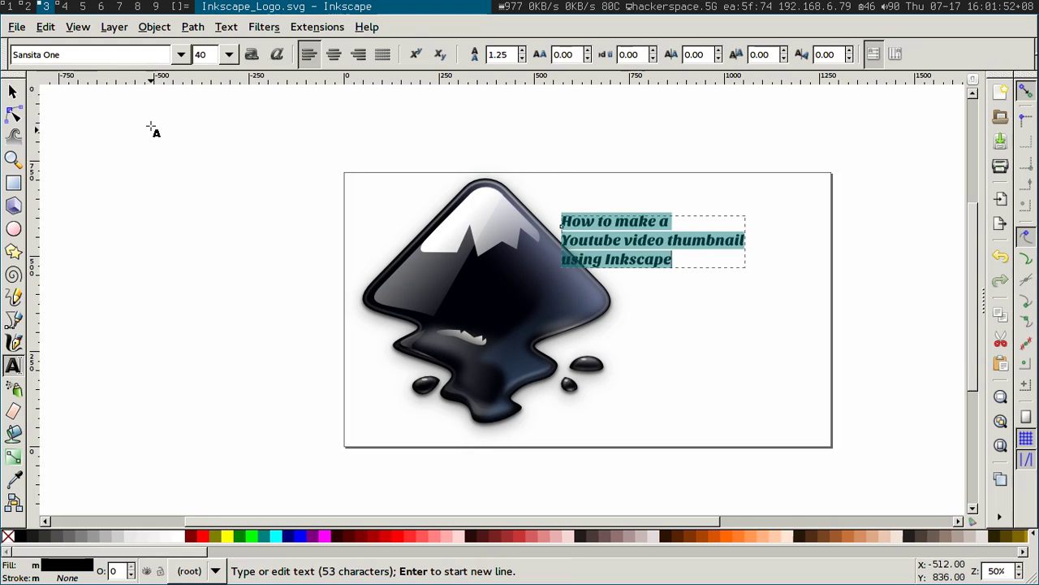
pyautogui.click(229, 54)
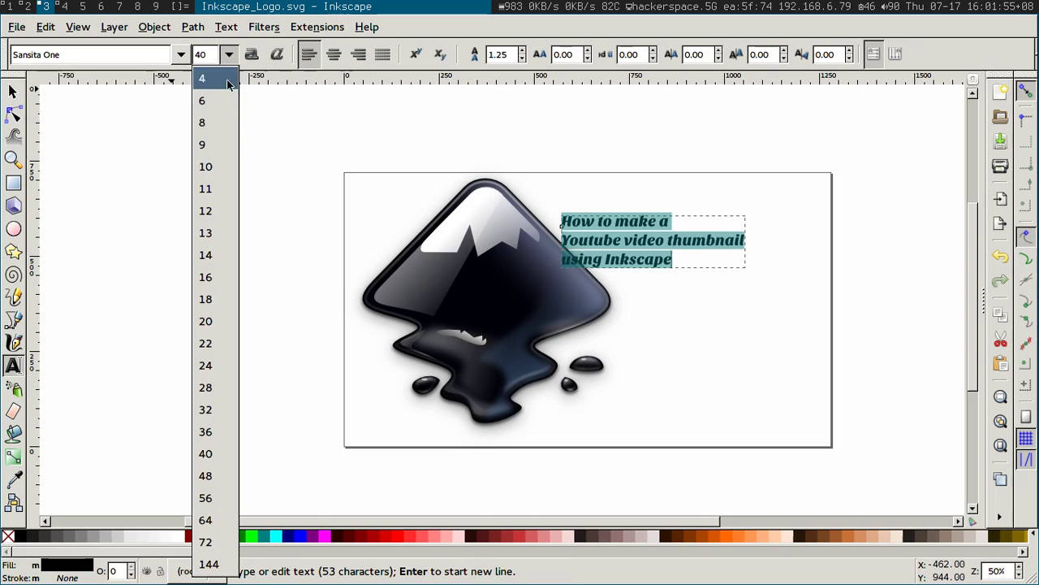
pyautogui.click(213, 565)
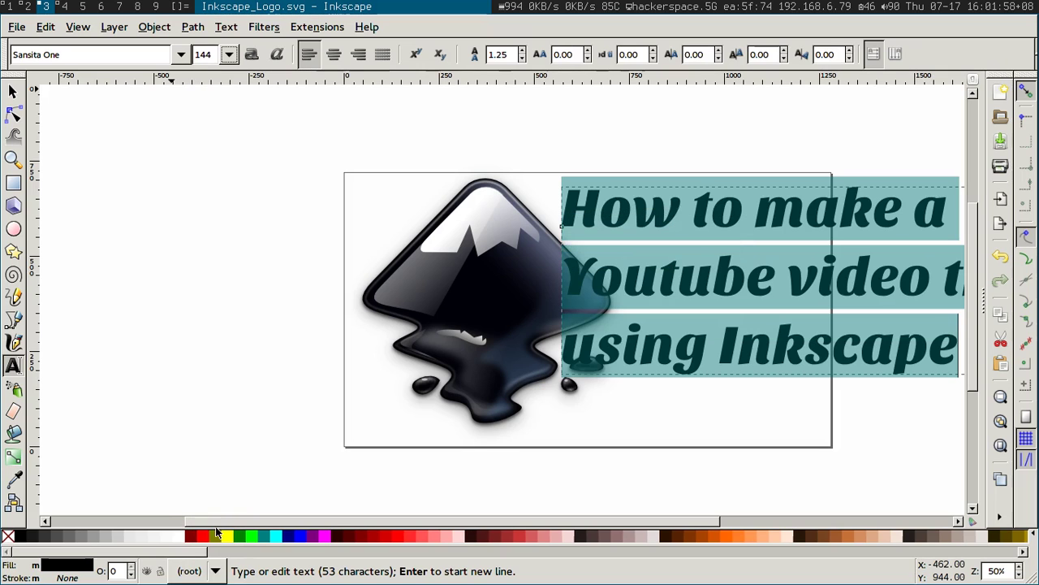
pyautogui.click(155, 27)
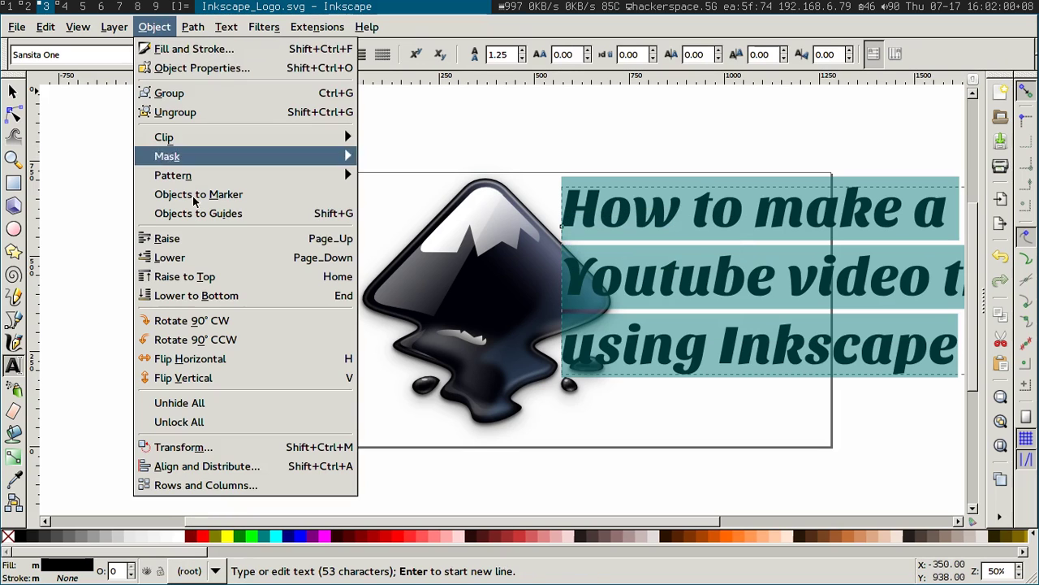
pyautogui.click(260, 459)
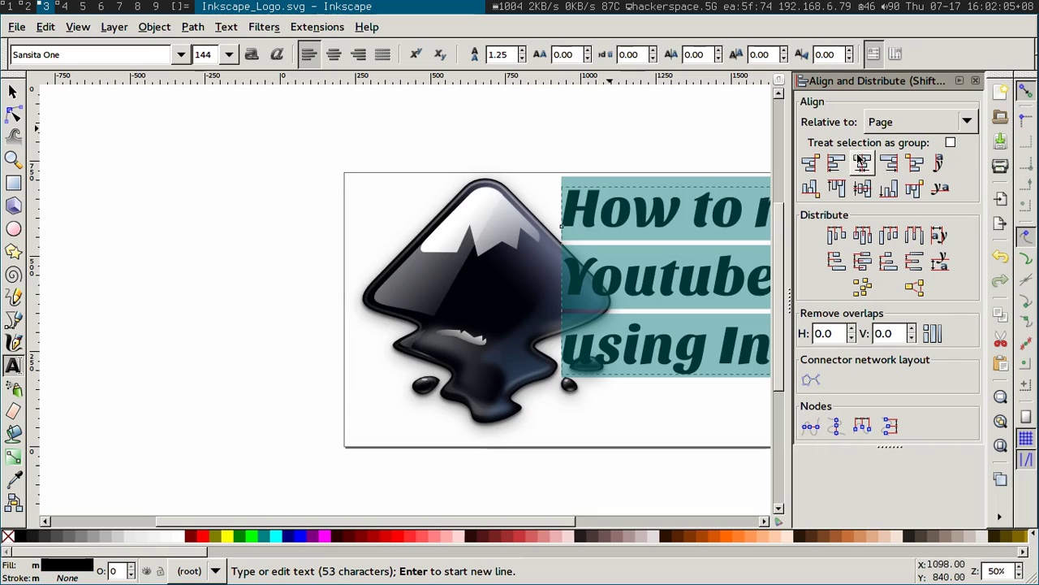
# - Centre the caption on the page's vertical axis and reduce its font size to 100
pyautogui.click(861, 165)
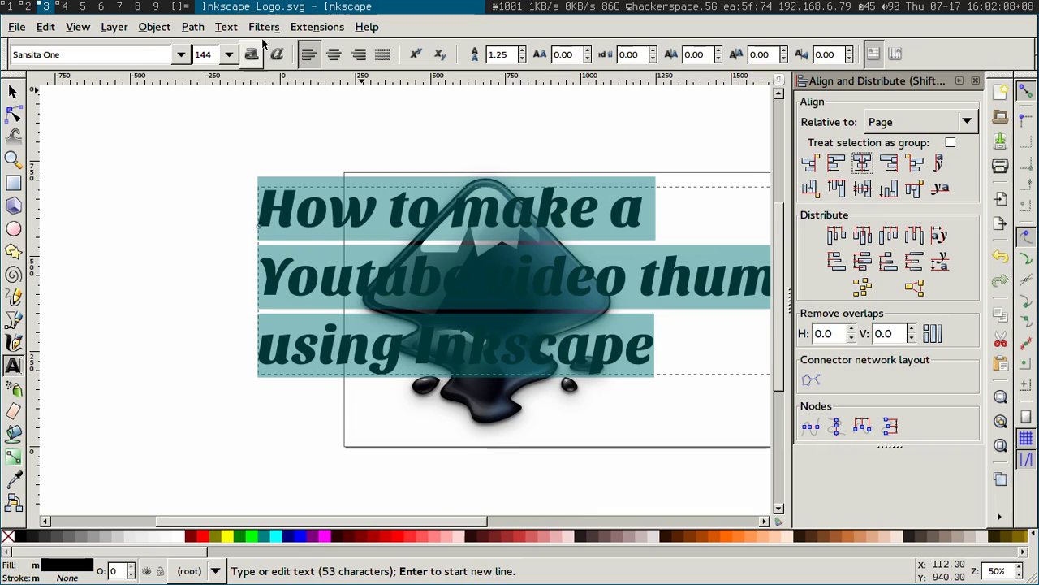
pyautogui.click(206, 55)
pyautogui.write('100')
pyautogui.press('Return')
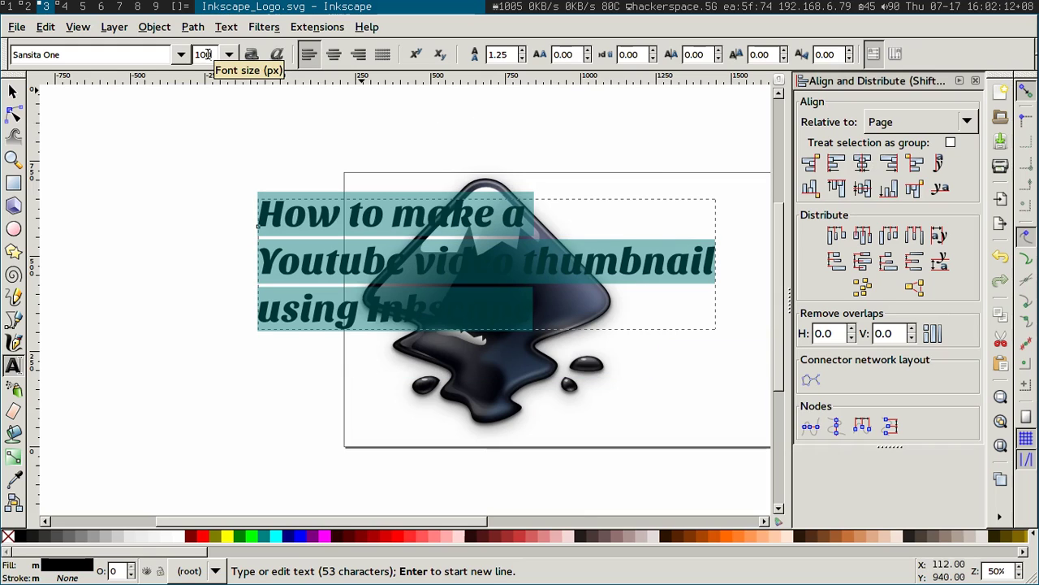
pyautogui.press('Escape')
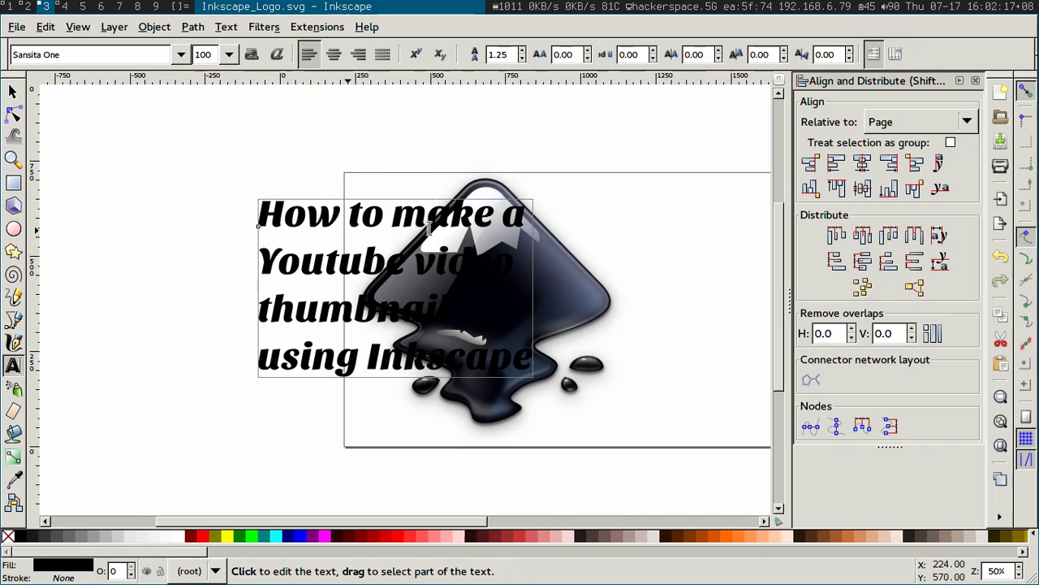
pyautogui.hotkey('ctrl', 'a')
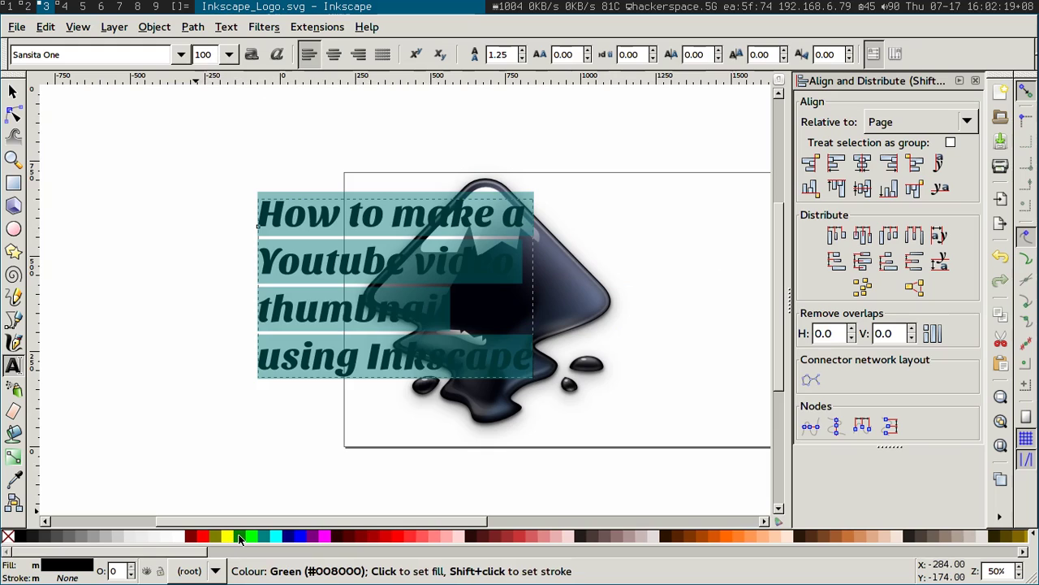
# - Fill the caption red and align it horizontally on the page
pyautogui.click(240, 538)
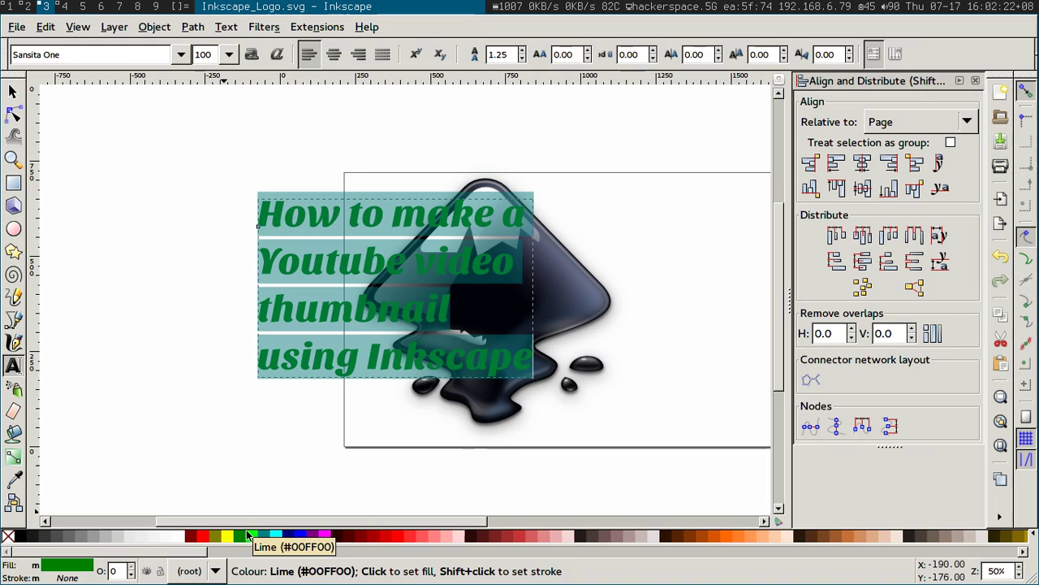
pyautogui.click(403, 538)
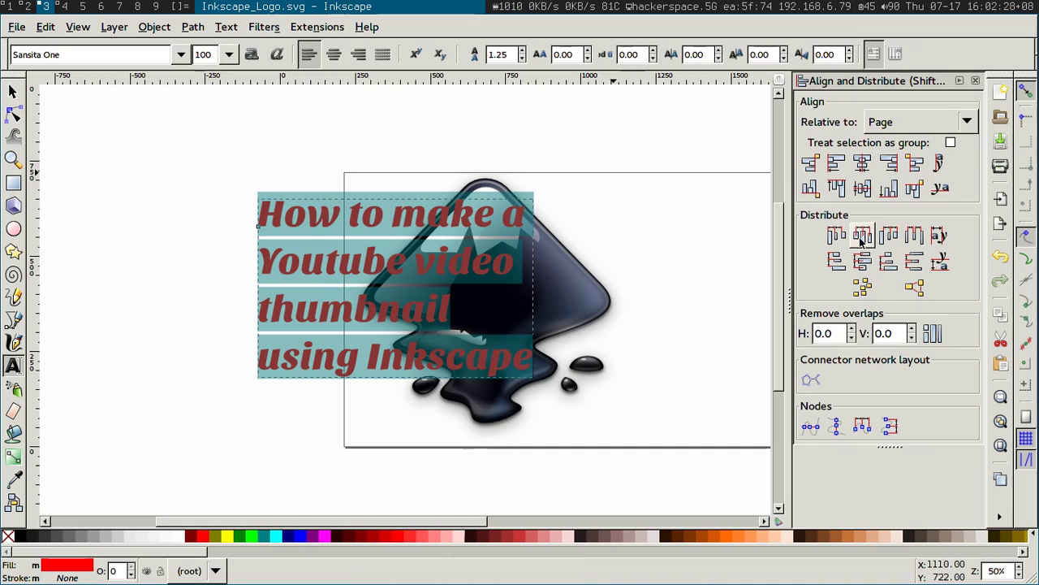
pyautogui.click(861, 164)
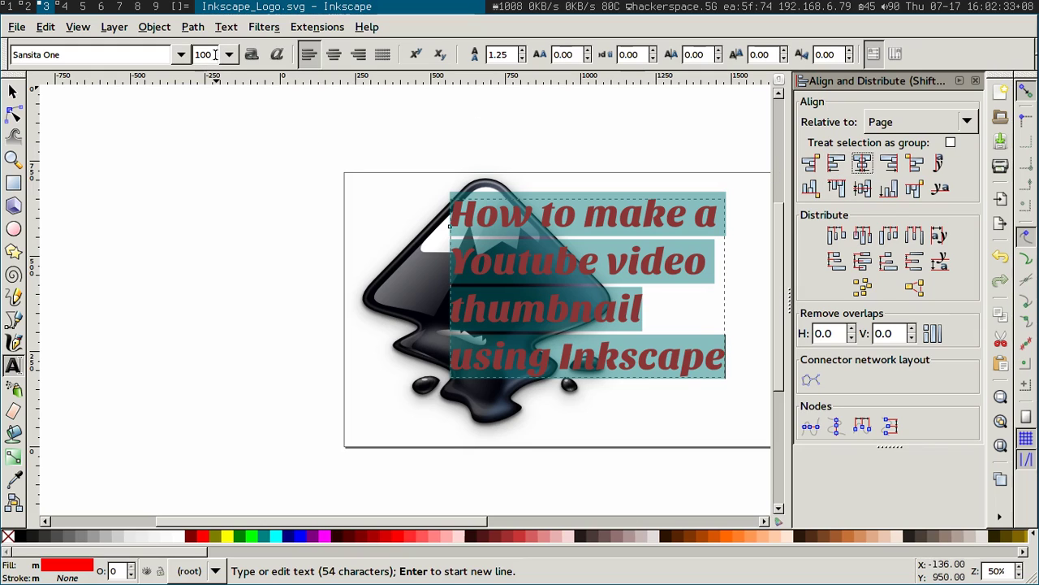
# - Set the red caption's font size to 140 and recentre it on the page's vertical axis
pyautogui.doubleClick(216, 54)
pyautogui.write('140')
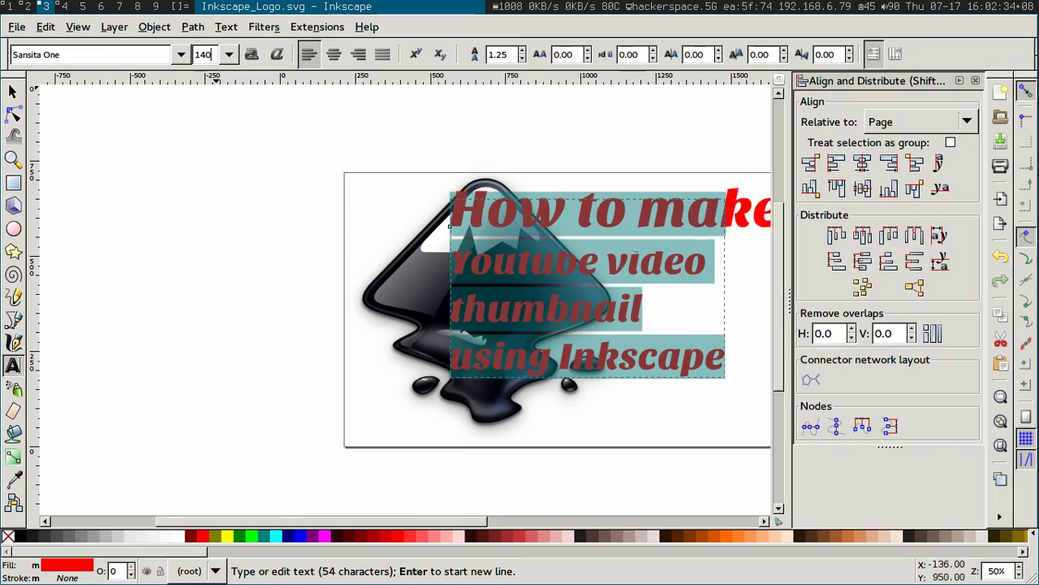
pyautogui.click(865, 165)
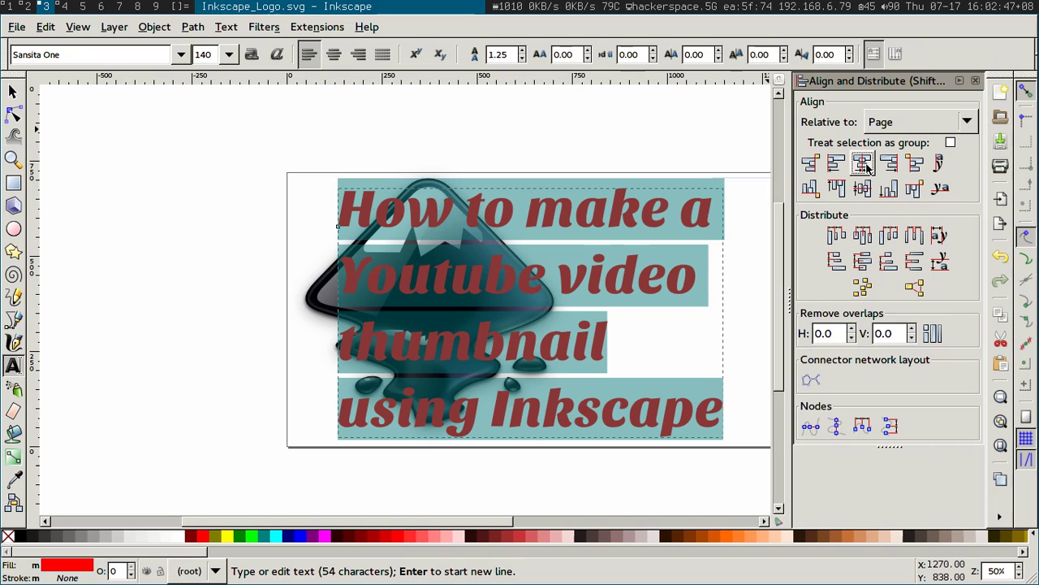
# - Give the red title a flat black stroke in Fill and Stroke
pyautogui.hotkey('ctrl', 'shift', 'f')
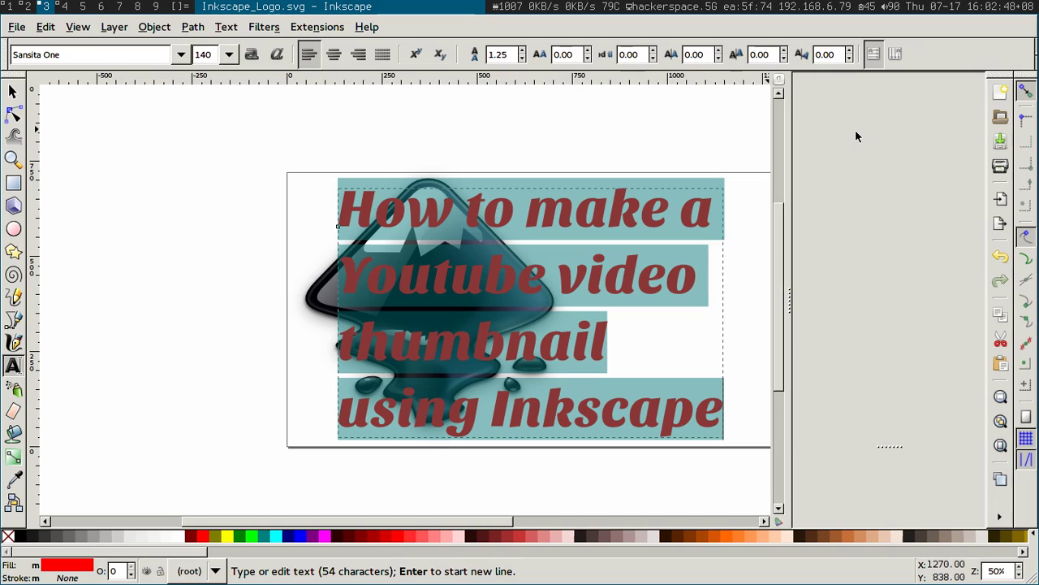
pyautogui.click(791, 113)
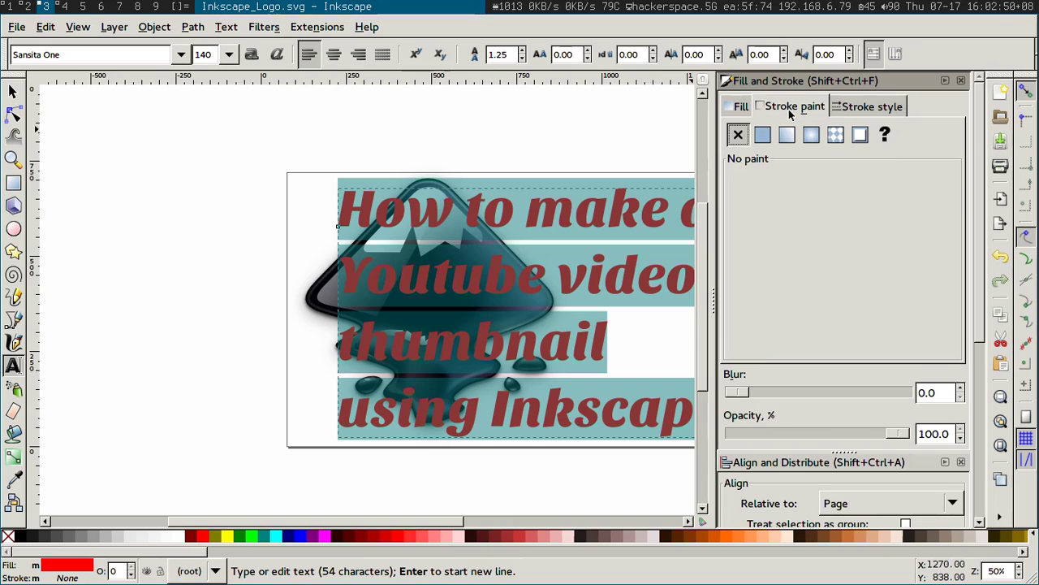
pyautogui.click(762, 134)
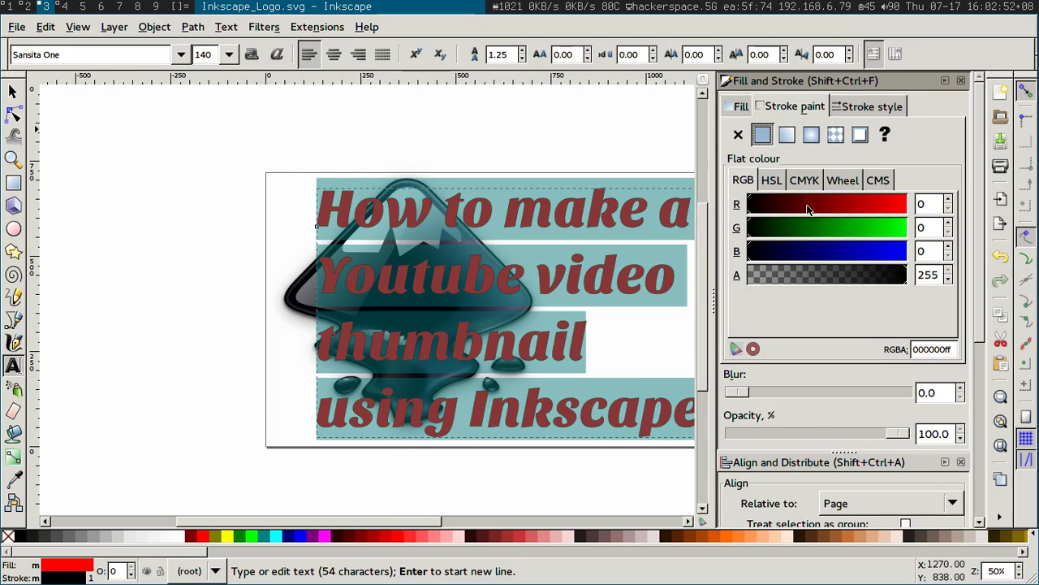
# - Set the title's stroke width to 2 px and deselect to check the outline
pyautogui.click(860, 106)
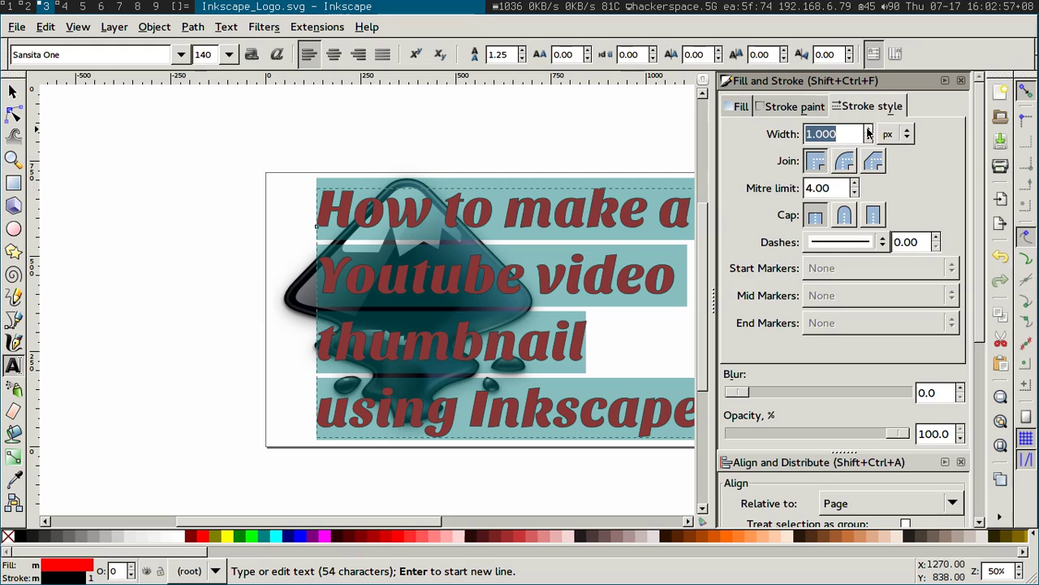
pyautogui.click(868, 130)
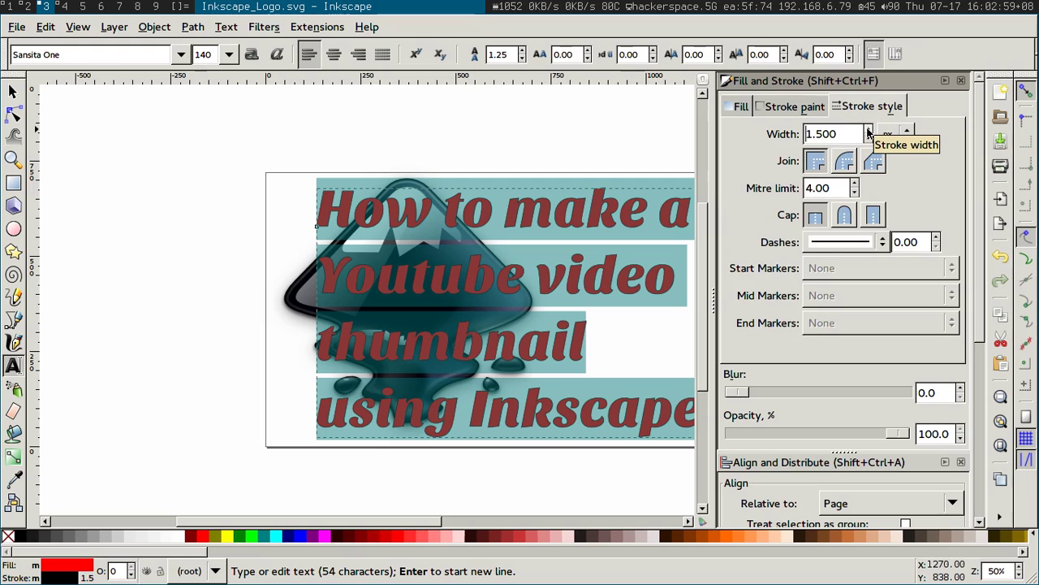
pyautogui.click(868, 130)
pyautogui.click(869, 130)
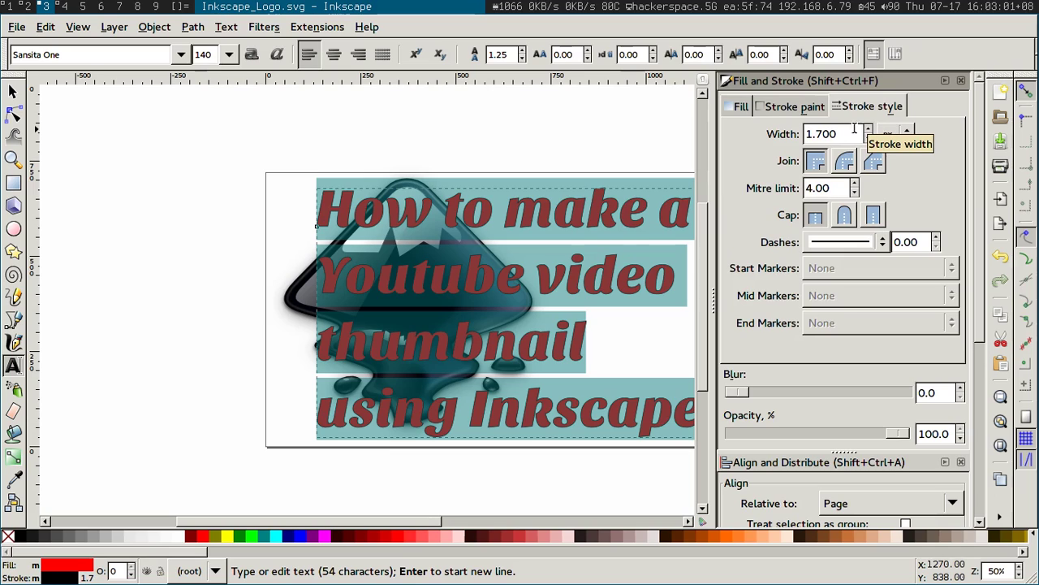
pyautogui.moveTo(832, 137); pyautogui.dragTo(806, 135)
pyautogui.write('2')
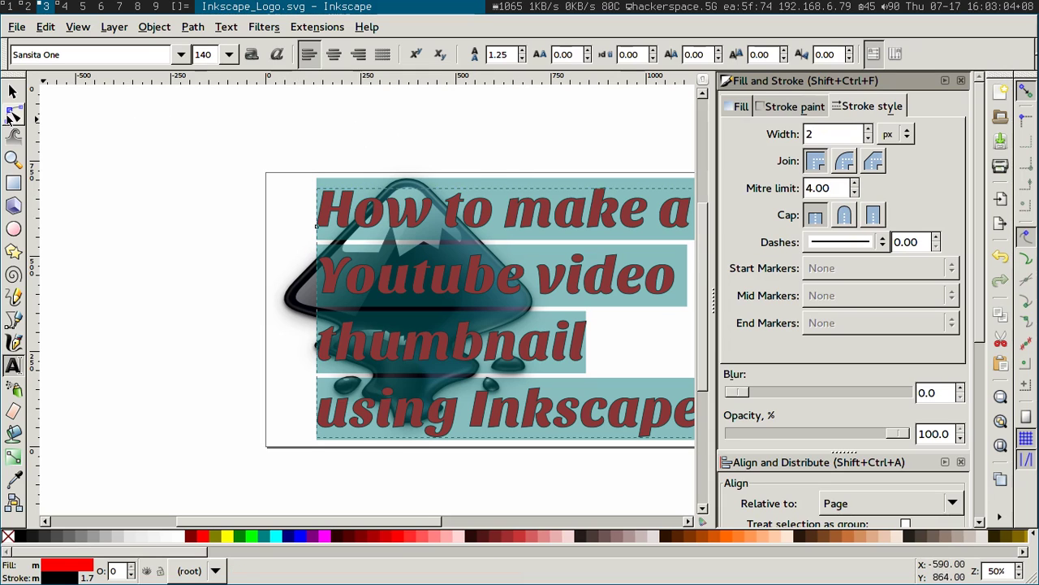
pyautogui.click(12, 91)
pyautogui.click(273, 220)
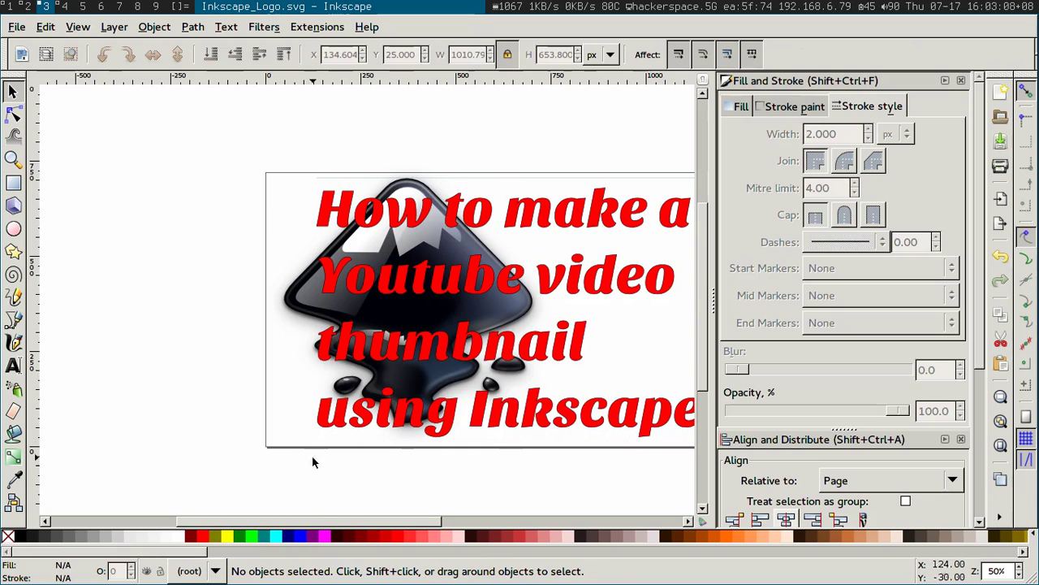
pyautogui.moveTo(326, 523); pyautogui.dragTo(368, 527)
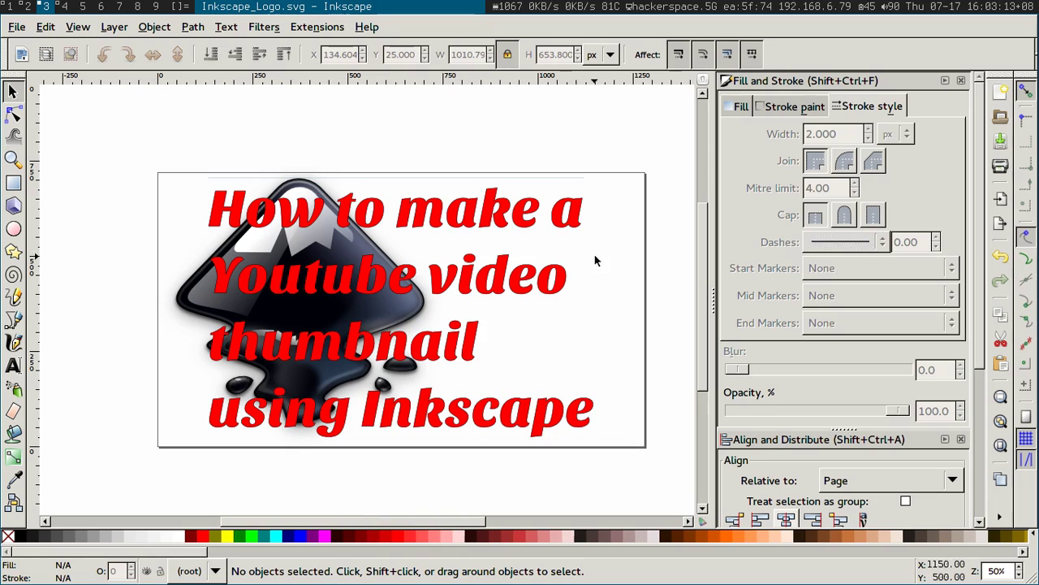
# - Export the full 1280×720 page area as PNG to /tmp/yt-video-thumbnail.png
pyautogui.click(17, 27)
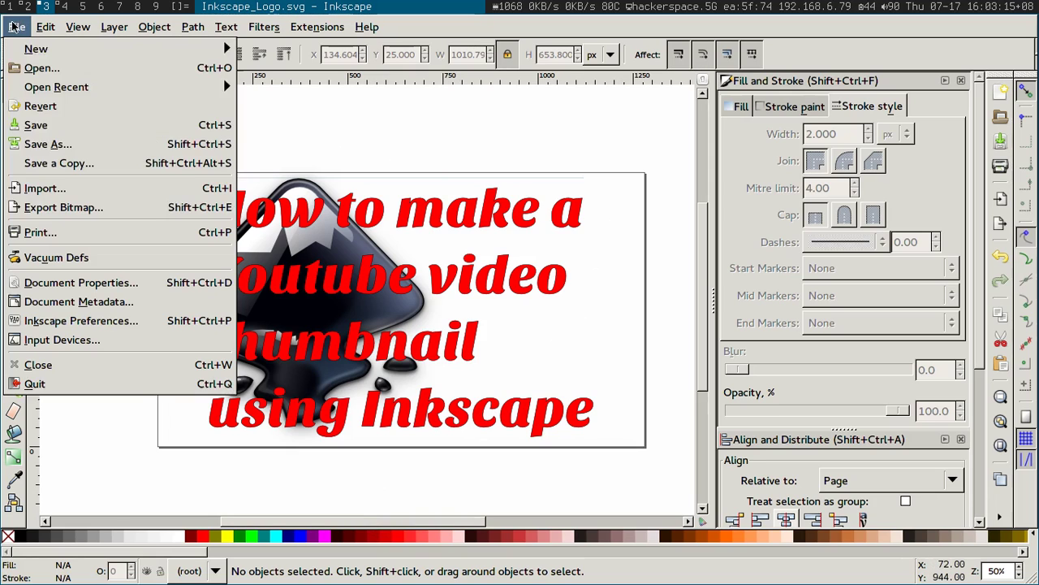
pyautogui.click(90, 209)
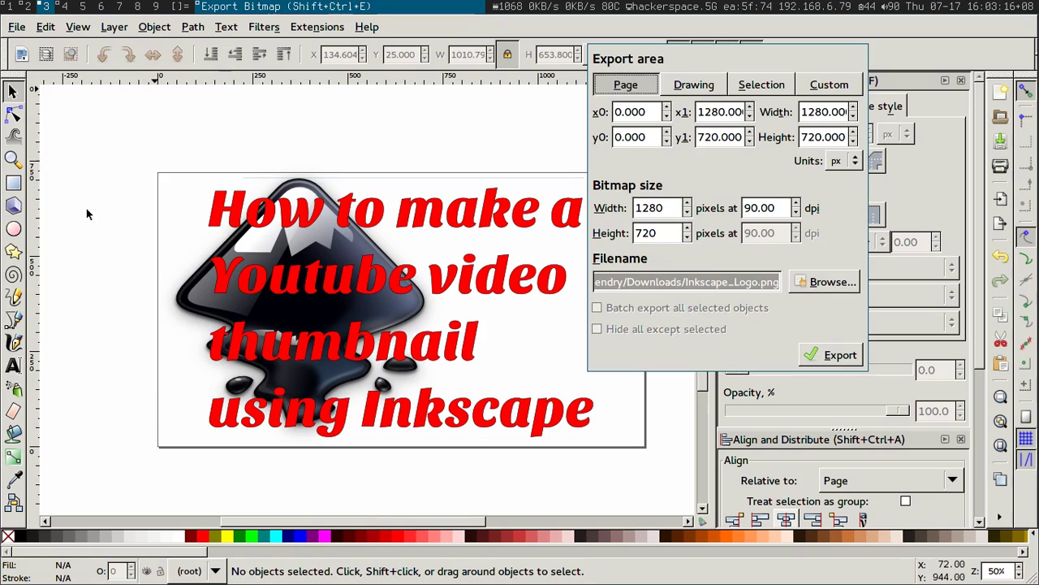
pyautogui.press('p')
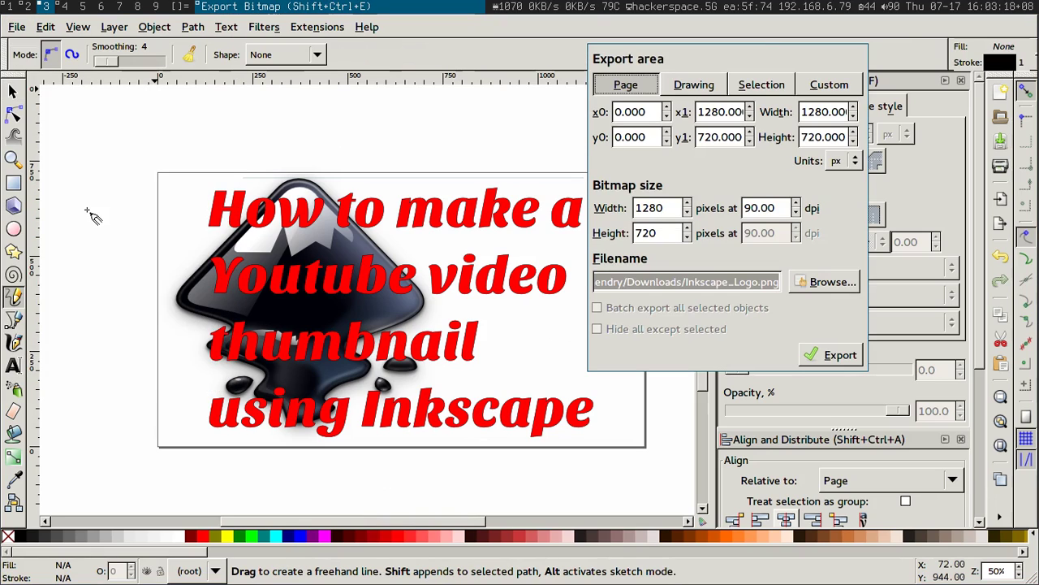
pyautogui.tripleClick(686, 281)
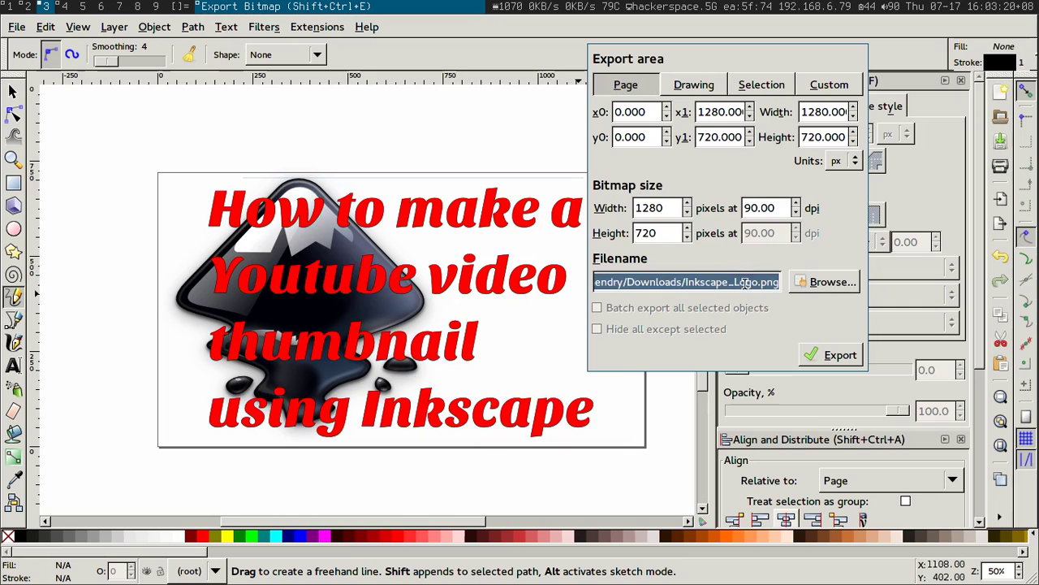
pyautogui.write('/tmp/y')
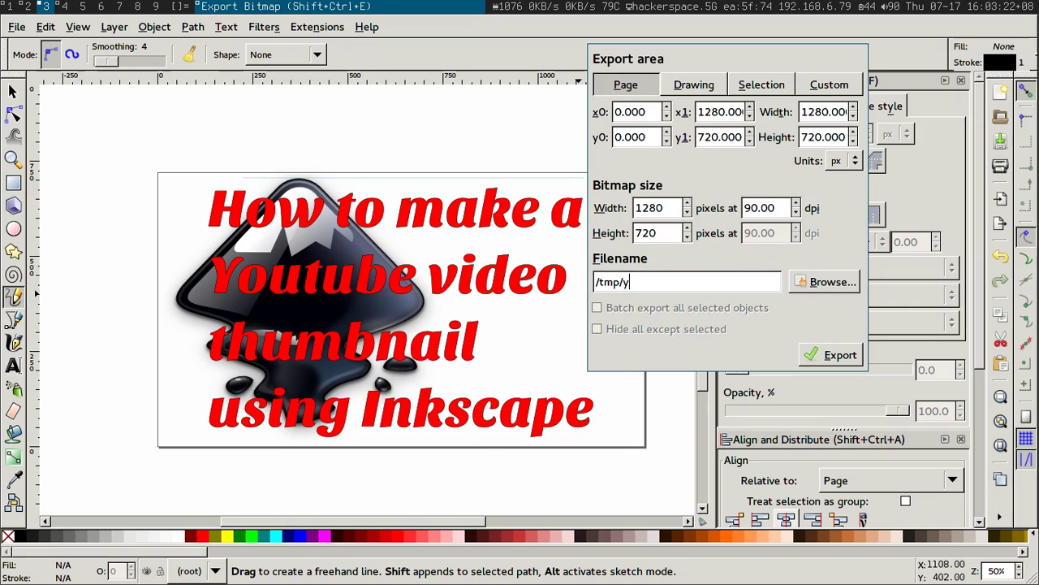
pyautogui.write('t-video-')
pyautogui.write('thumbnail.png')
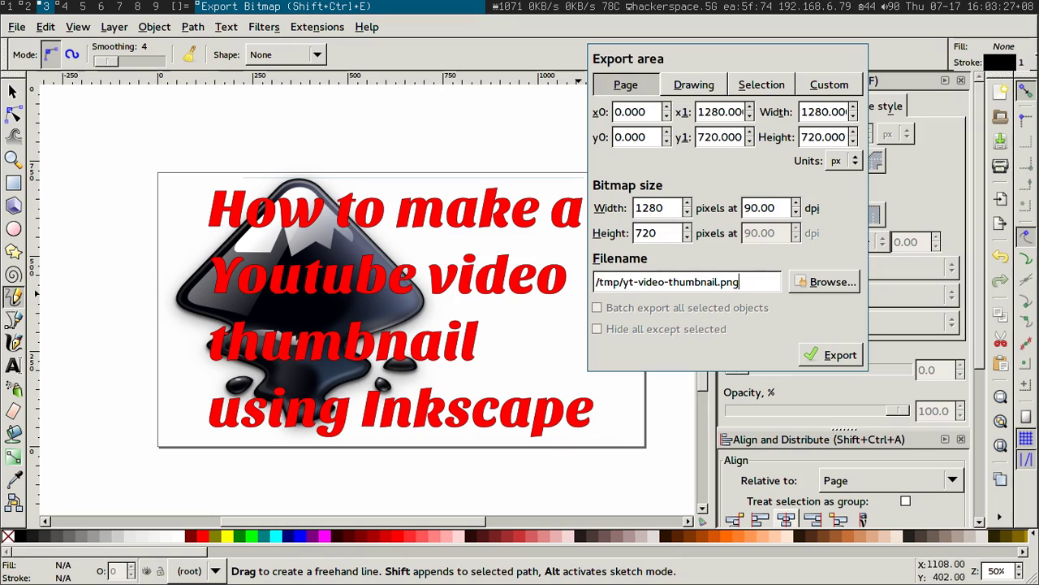
pyautogui.press('Return')
# - Open a terminal on workspace 5 and change into /tmp
pyautogui.hotkey('alt', '5')
pyautogui.hotkey('alt', 'shift', 'Return')
pyautogui.write('cd /tmp')
pyautogui.press('Return')
# - View yt-video-thumbnail.png in the sxiv image viewer
pyautogui.write('sx')
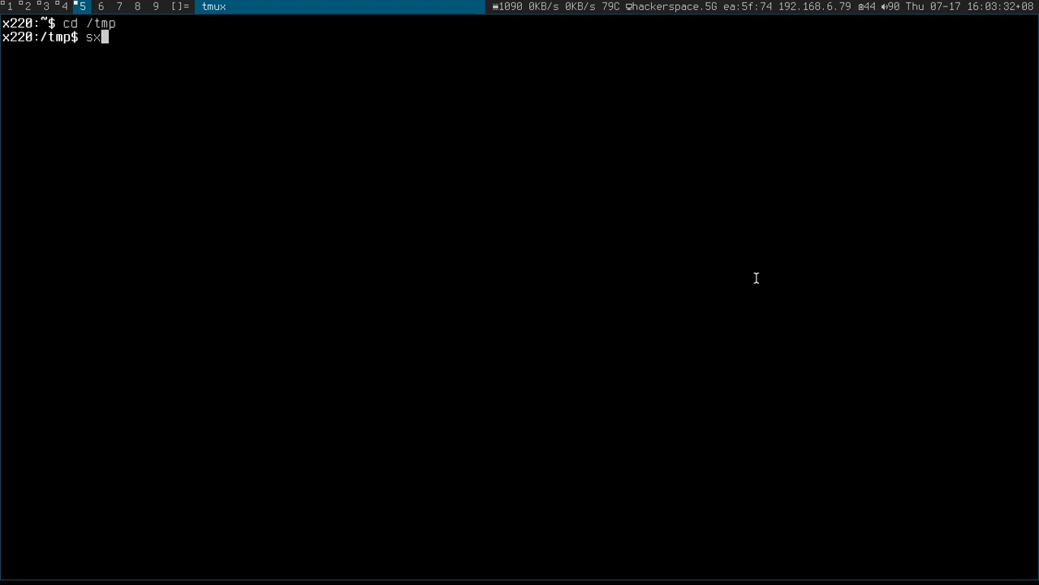
pyautogui.write('iv yt-v')
pyautogui.press('Tab')
pyautogui.press('Return')
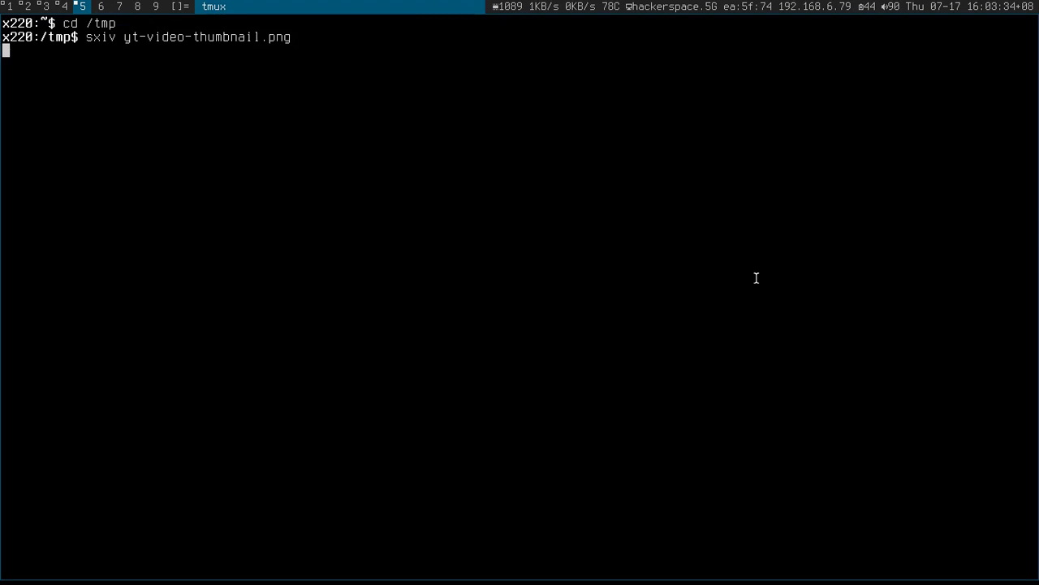